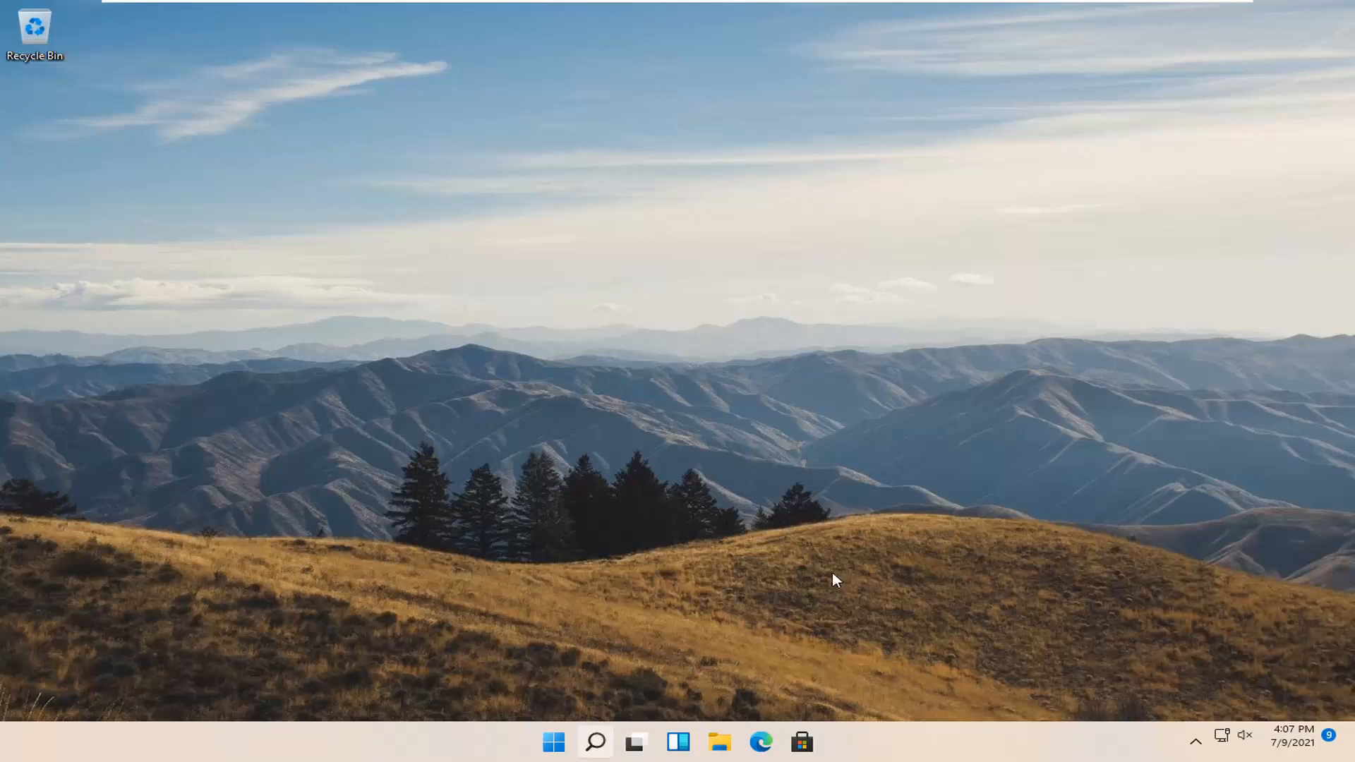
Find and open the Local Group Policy Editor, maximize its window and widen the policy tree.
left_click(596, 743)
type("g")
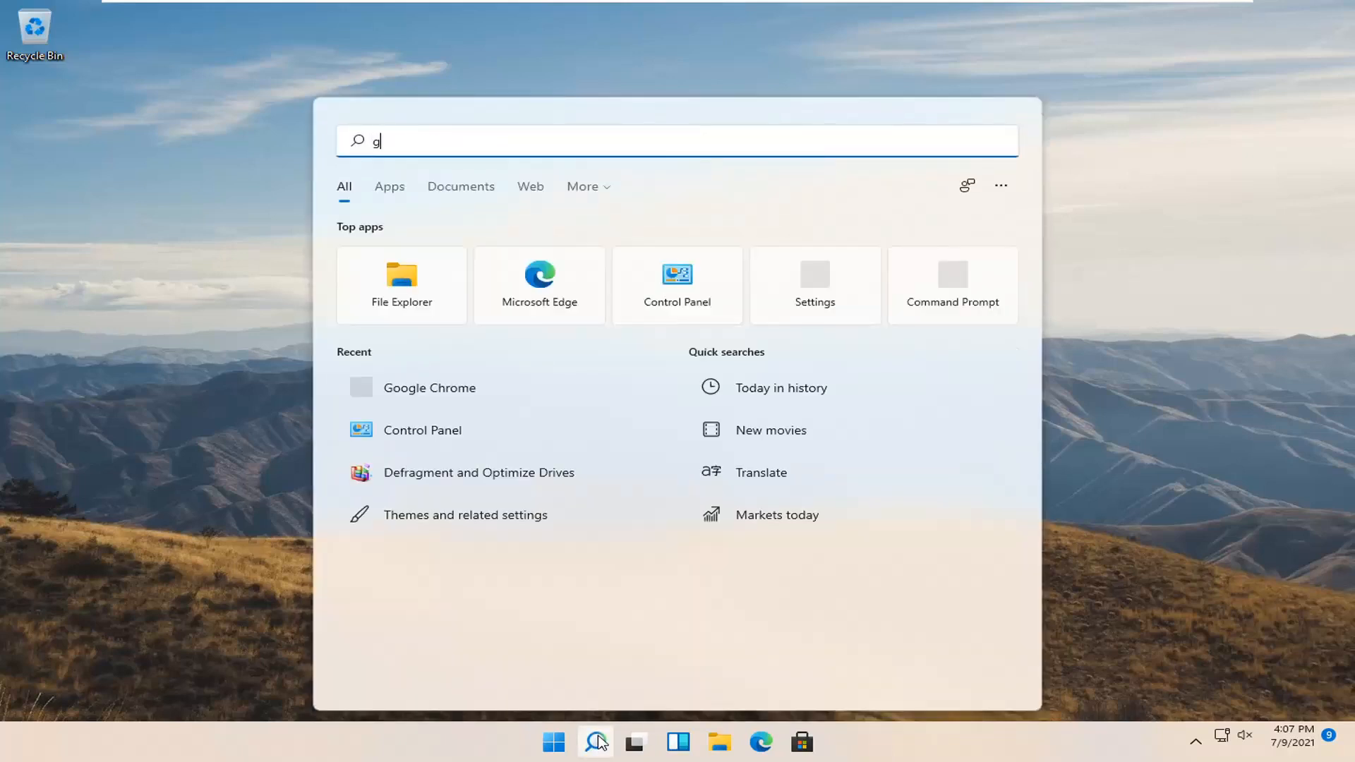
type("roup policy")
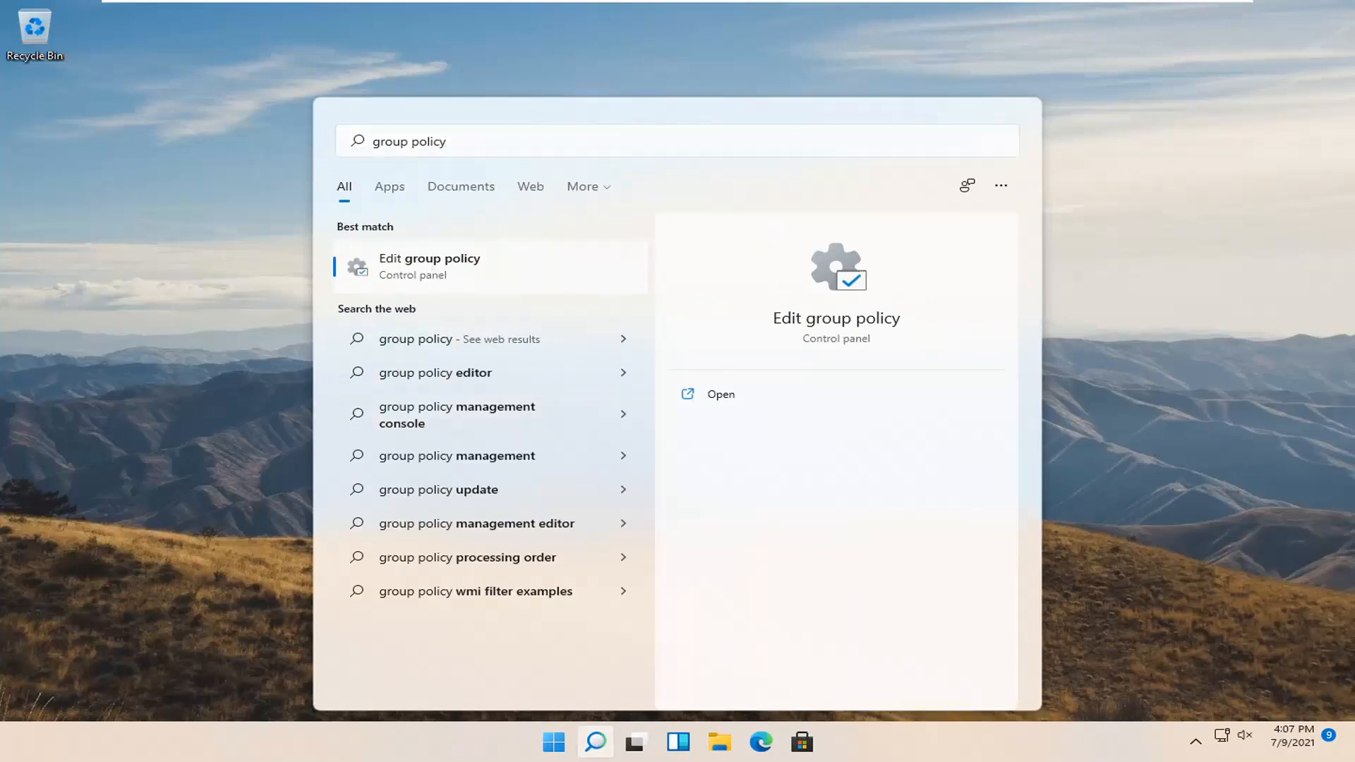
left_click(434, 272)
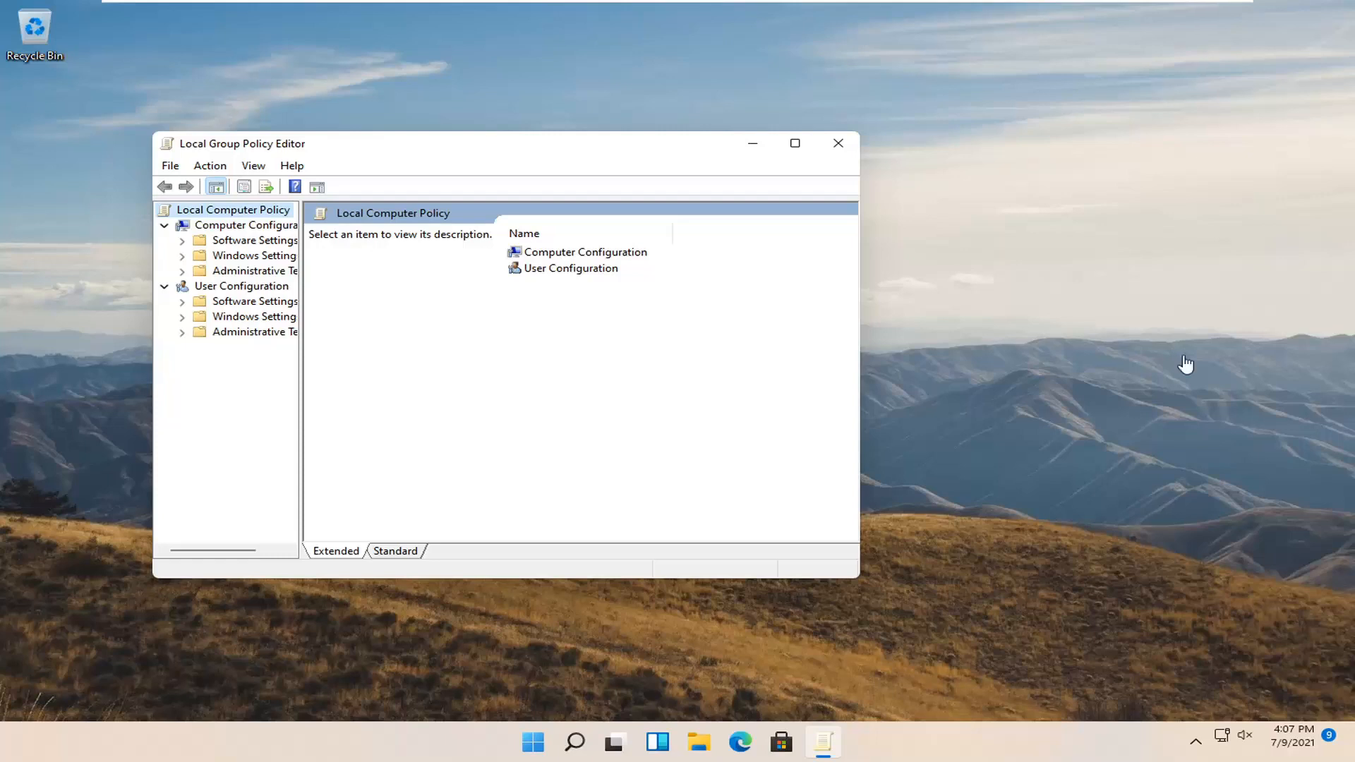
left_click(793, 144)
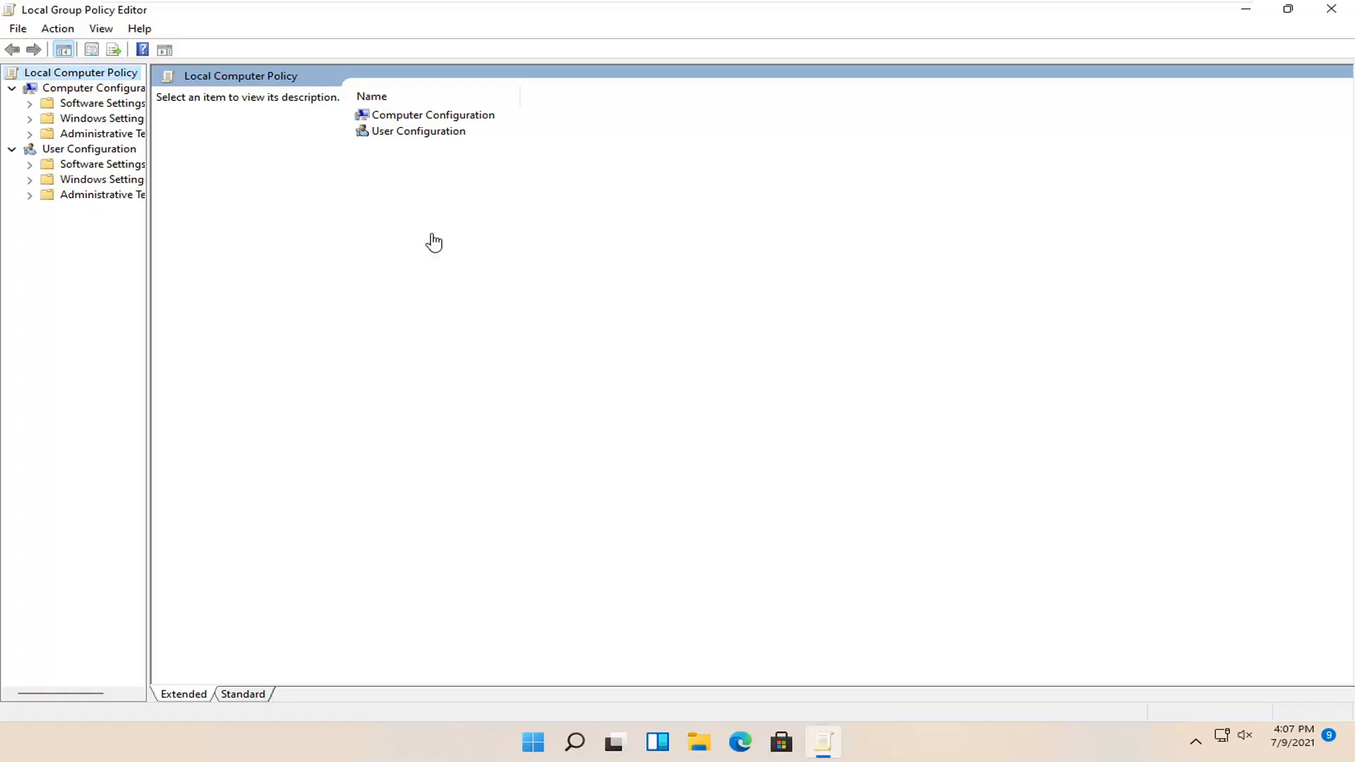
left_click_drag(148, 142, 258, 142)
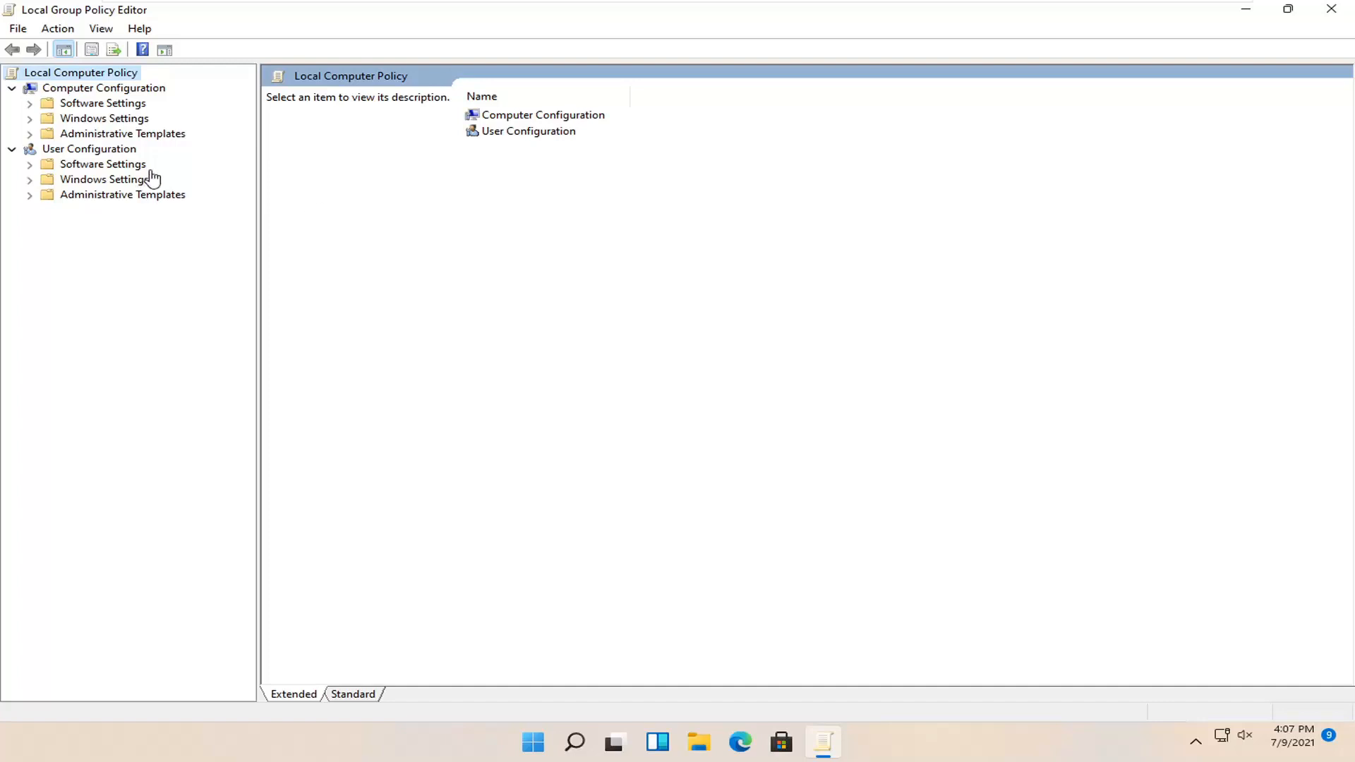
Under Computer Configuration's Administrative Templates, open Windows Components, BitLocker Drive Encryption, Operating System Drives.
double_click(109, 132)
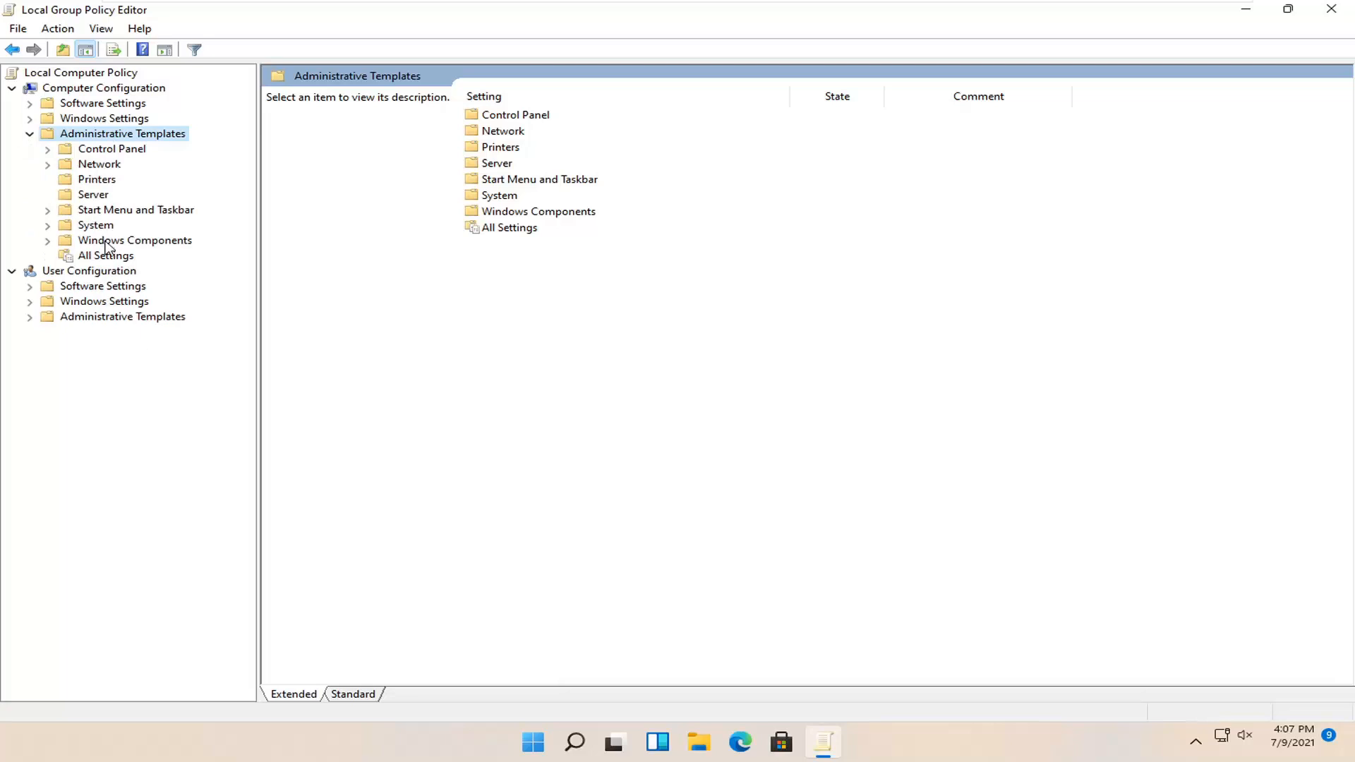
double_click(105, 240)
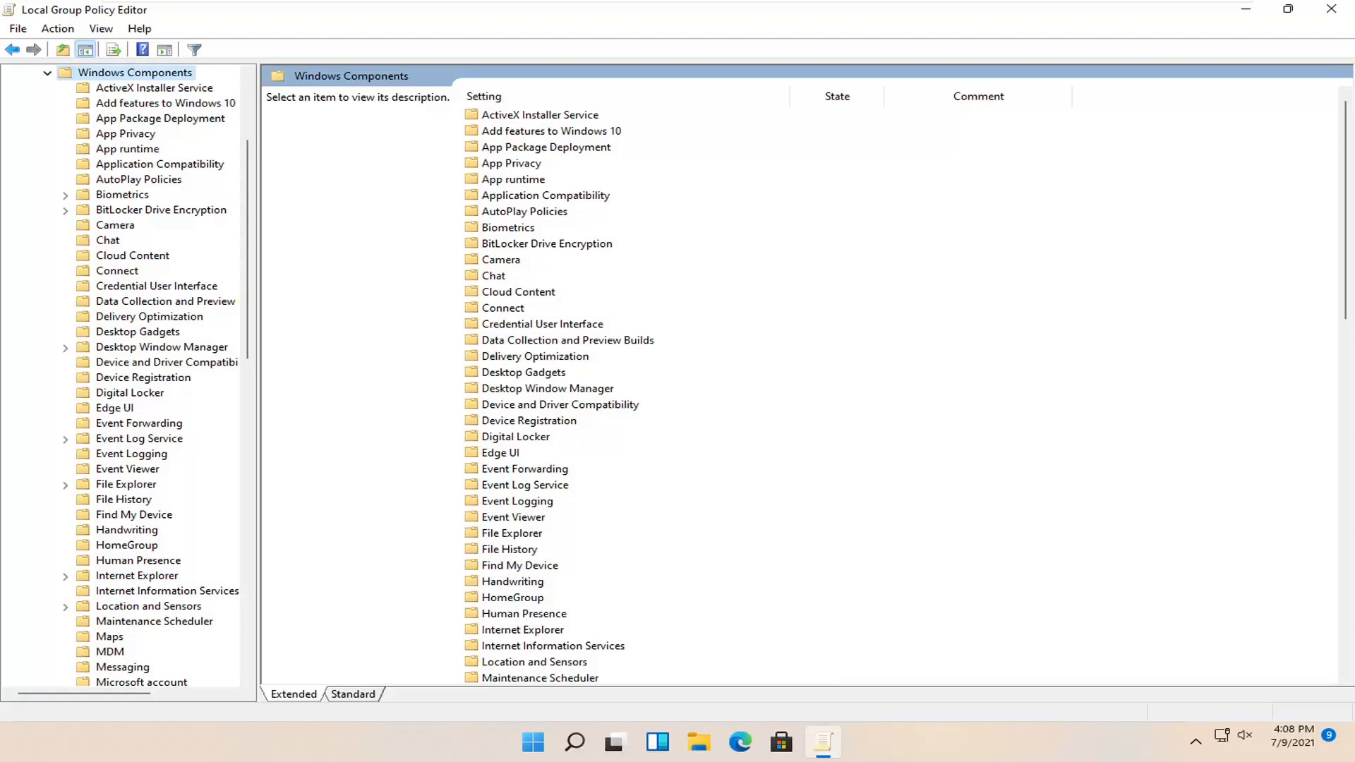
double_click(120, 210)
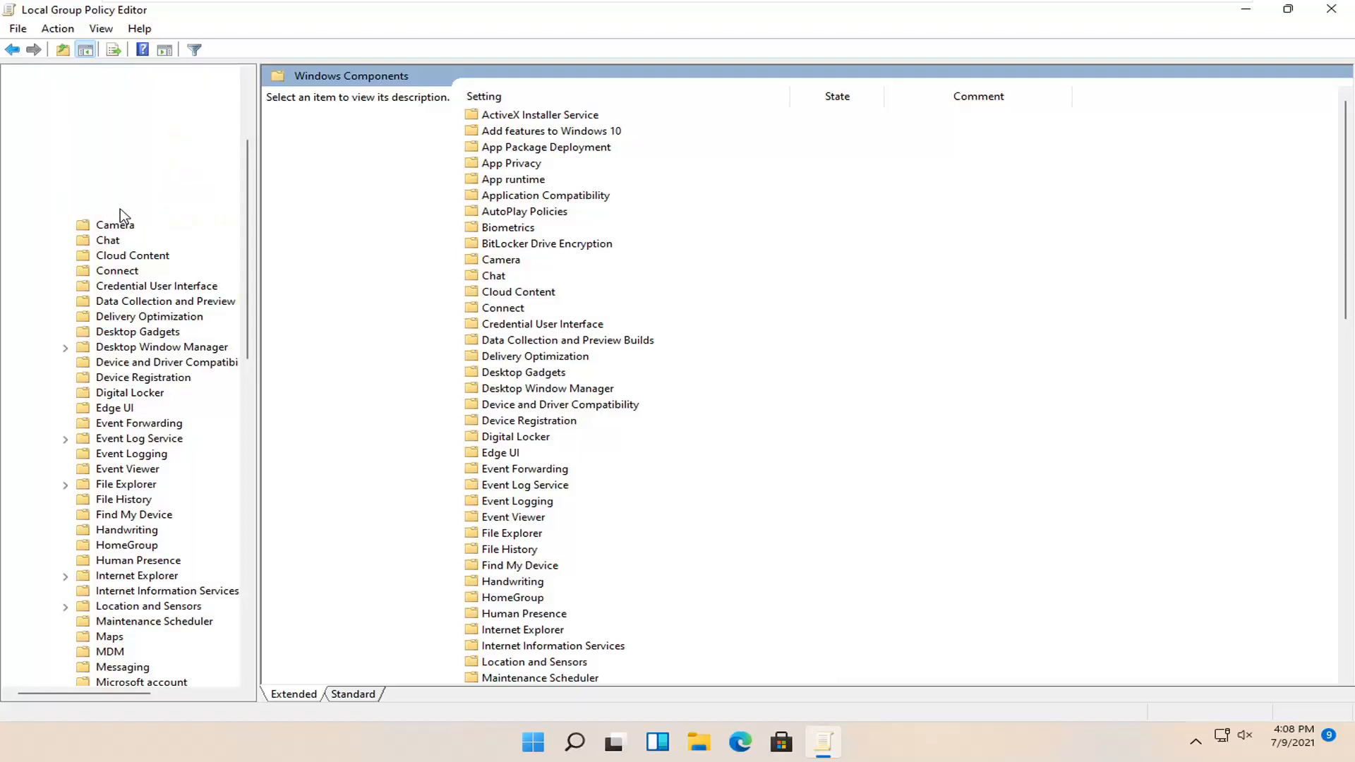
scroll(120, 265, "up", 2)
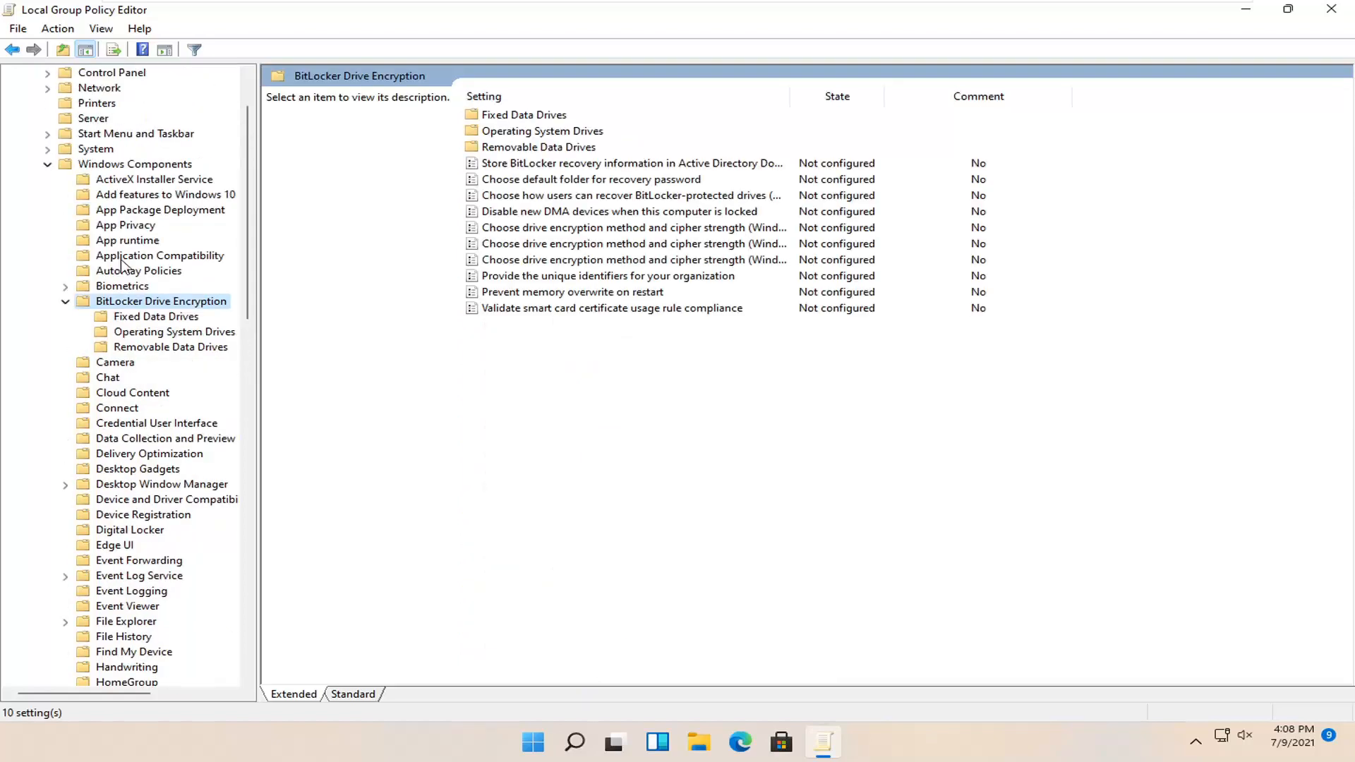
left_click(167, 336)
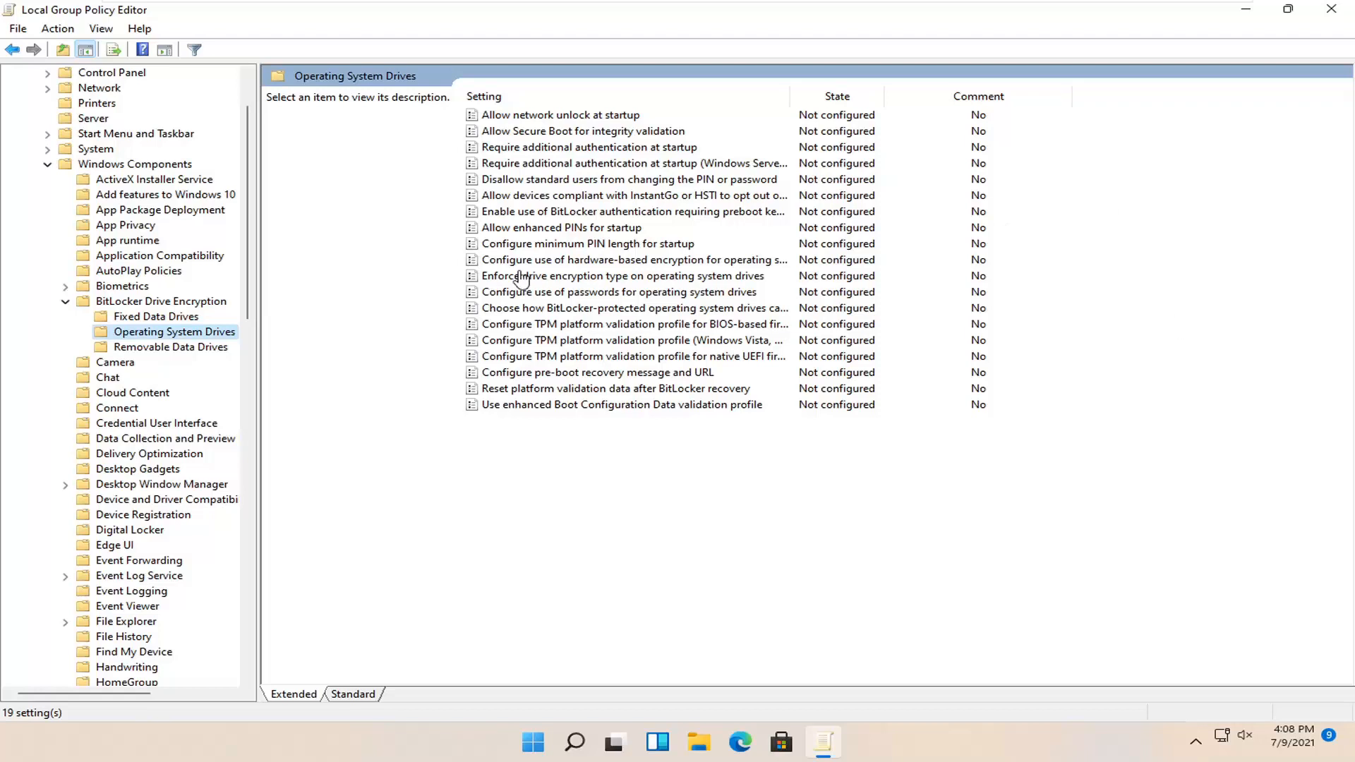
Open the "Require additional authentication at startup" policy for operating system drives and review its help text.
left_click(594, 149)
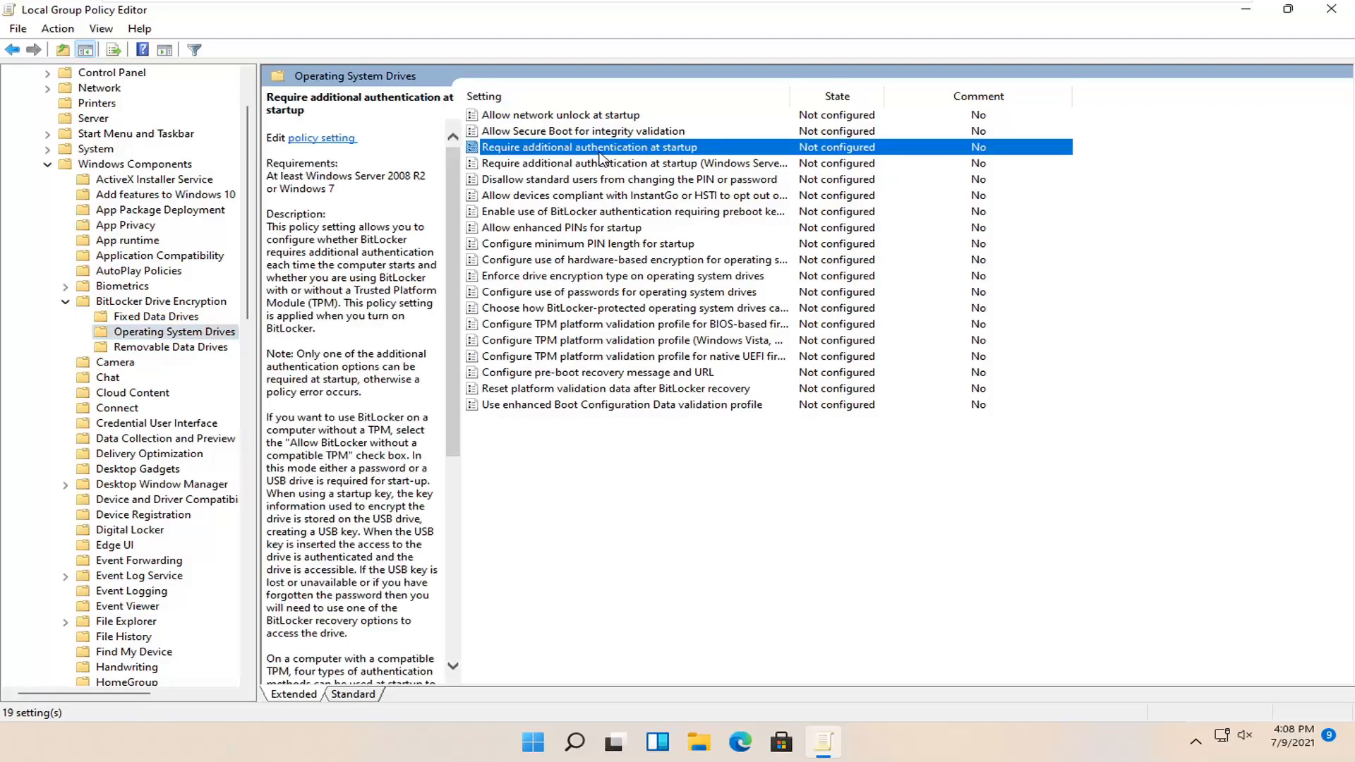
double_click(600, 154)
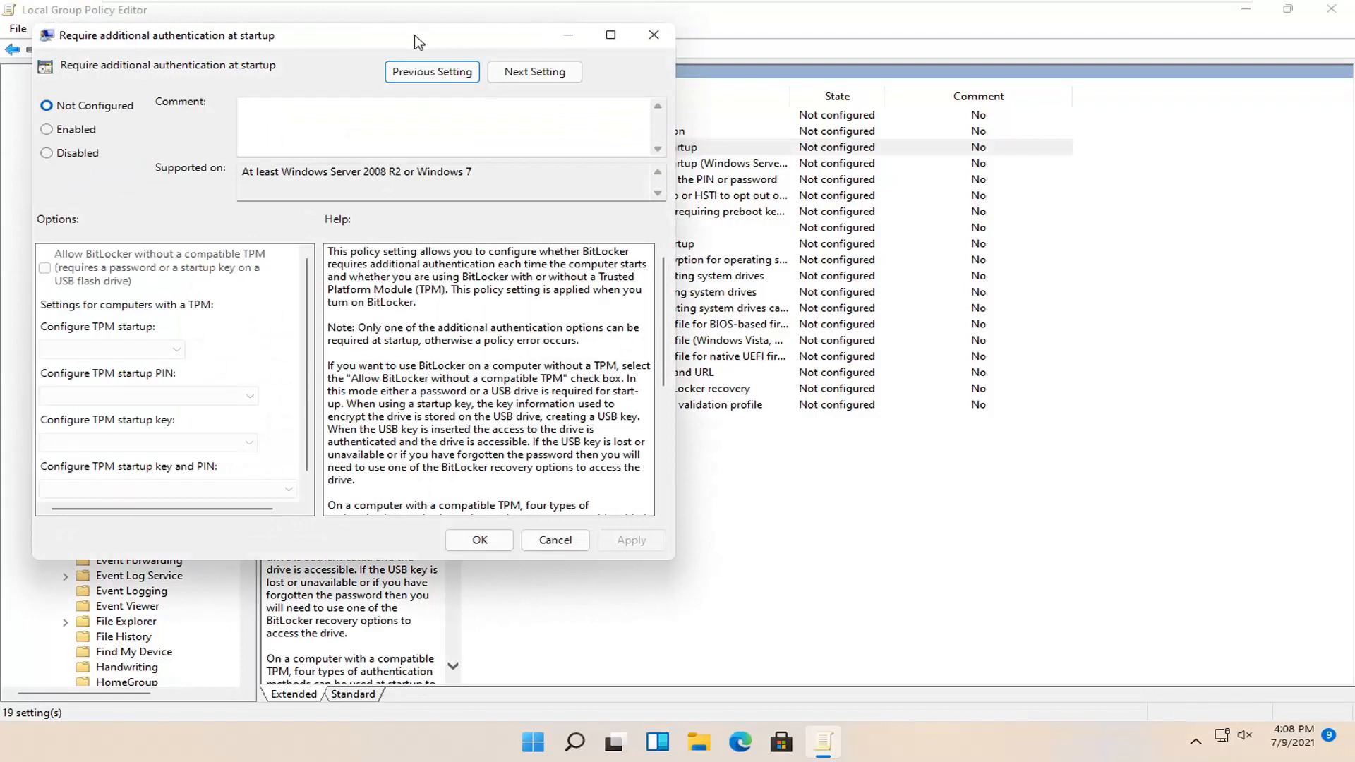
left_click_drag(414, 38, 770, 103)
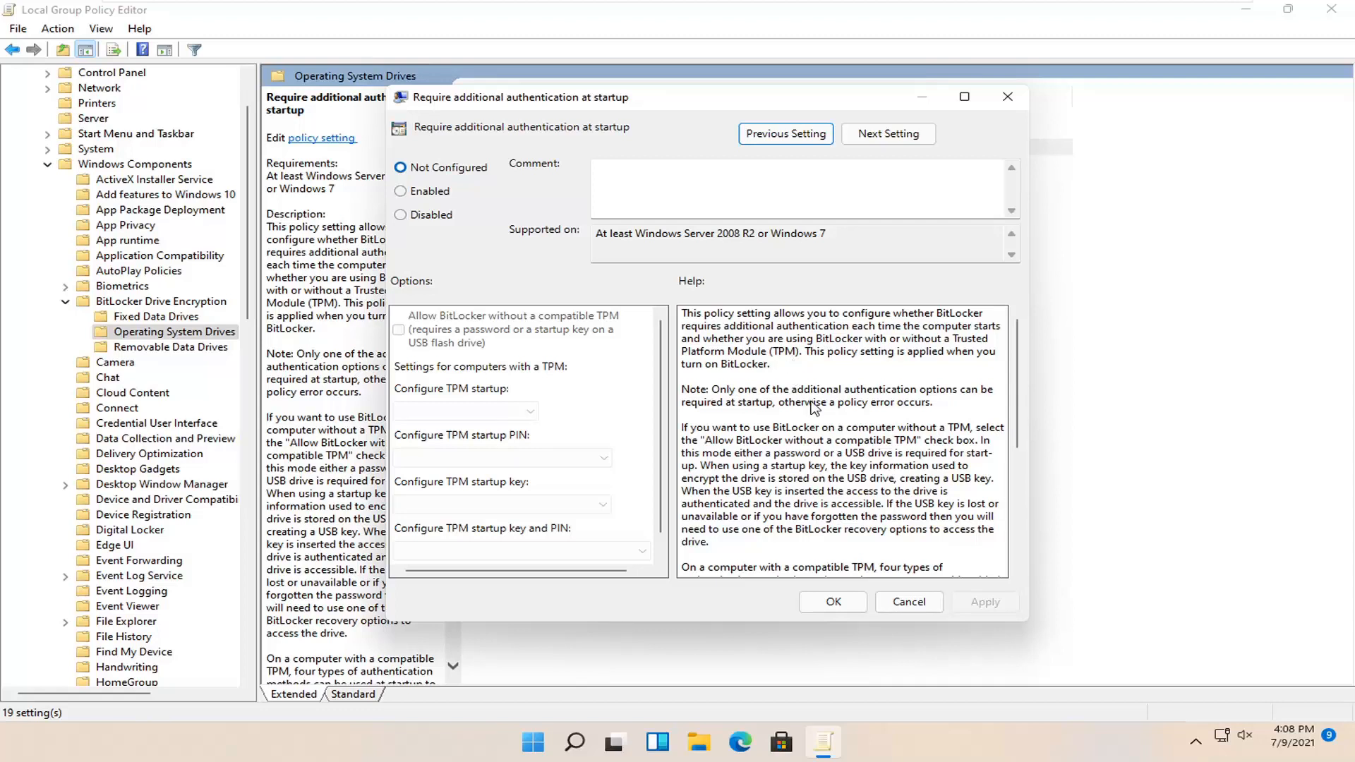
scroll(806, 406, "down", 1)
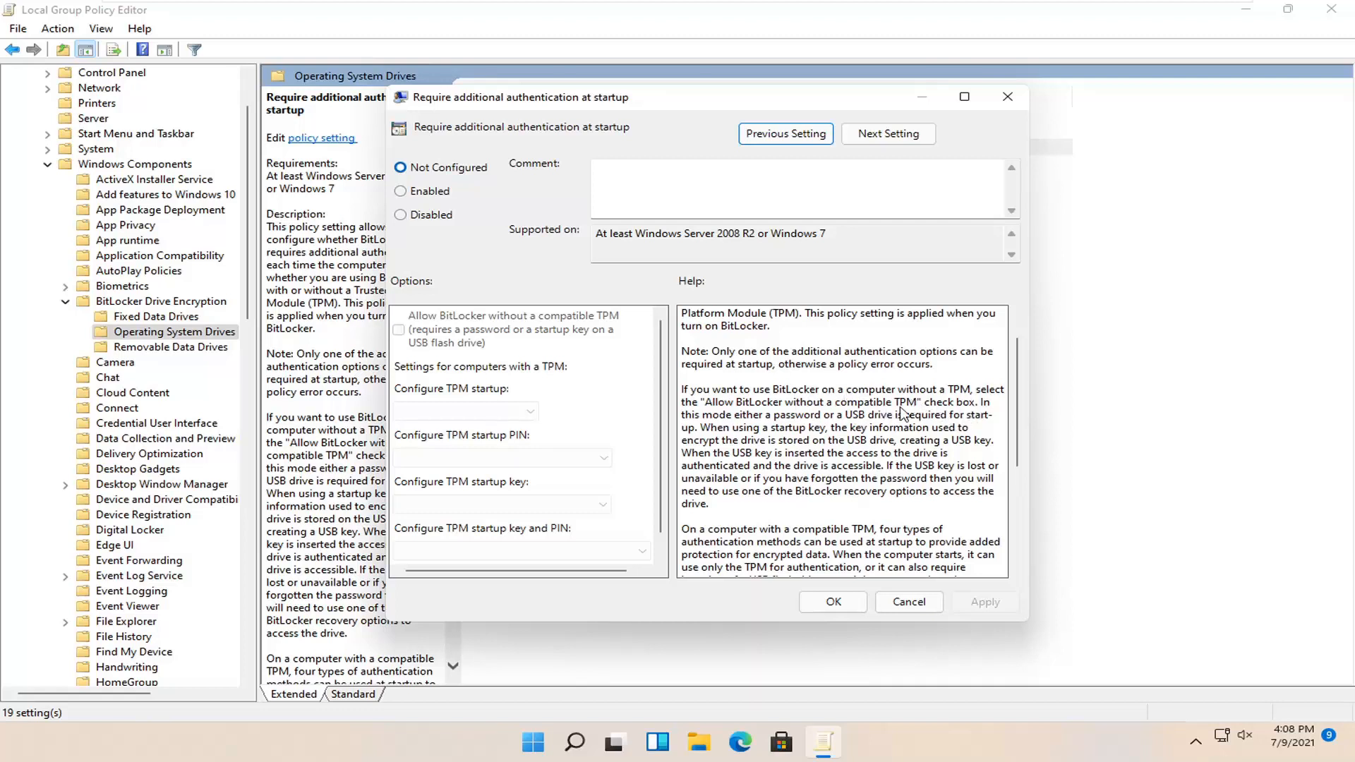
scroll(896, 413, "down", 5)
scroll(836, 529, "up", 5)
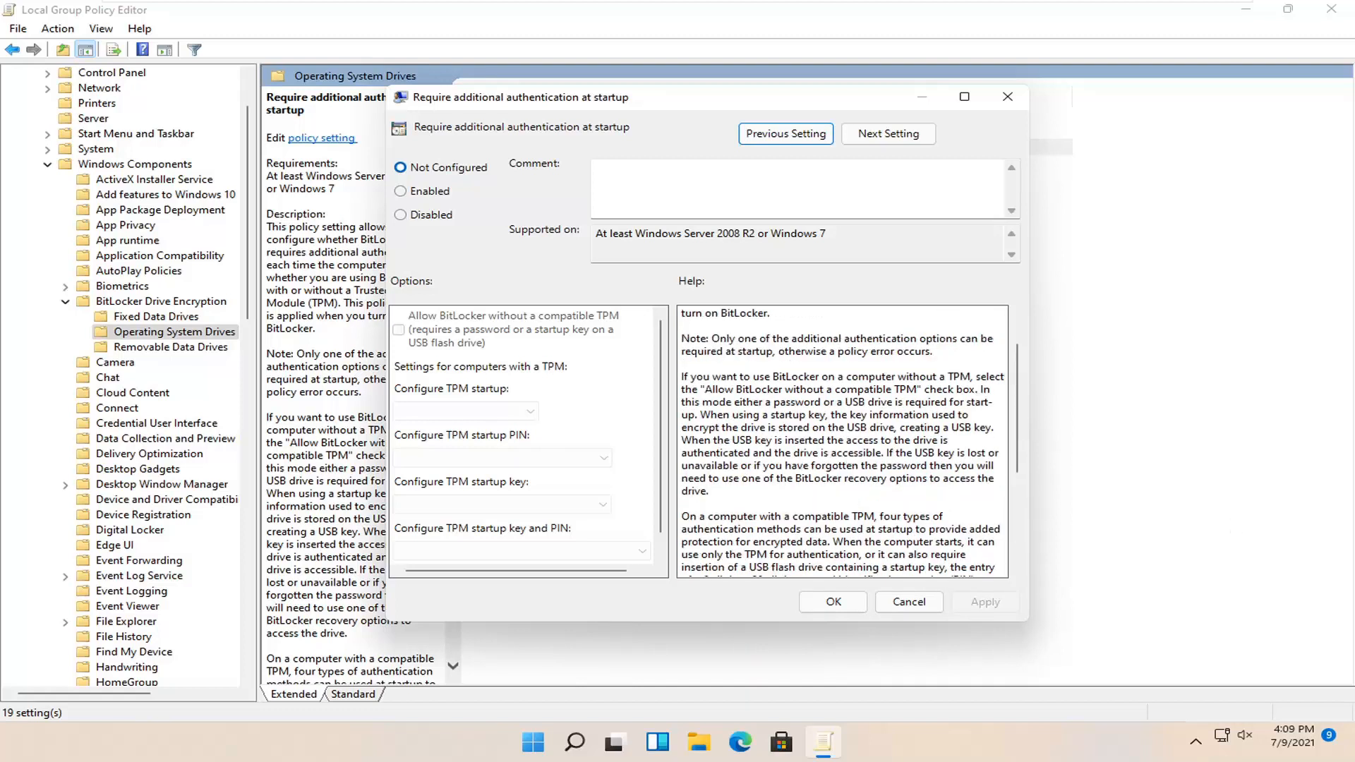
Set the policy to Enabled with BitLocker allowed without a compatible TPM, save it and close the policy editor.
left_click(400, 191)
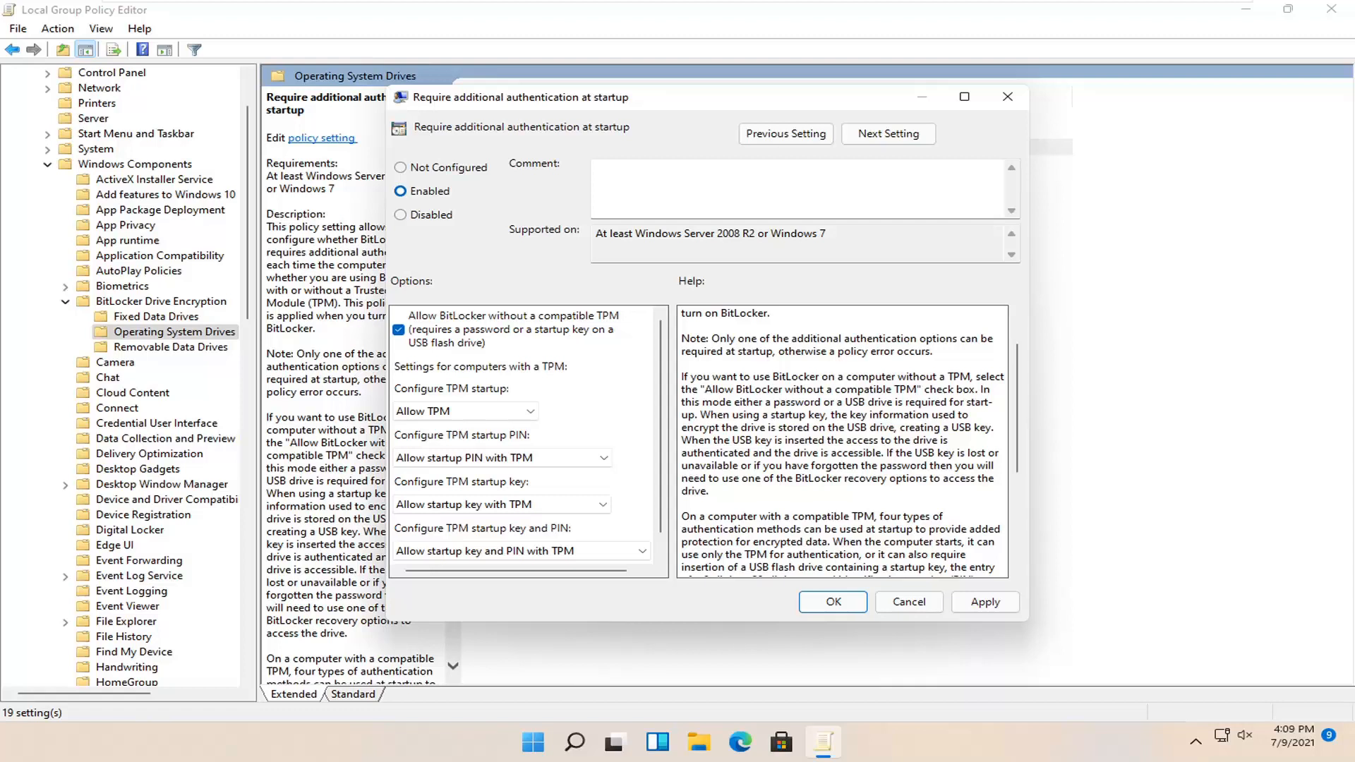
scroll(657, 417, "down", 1)
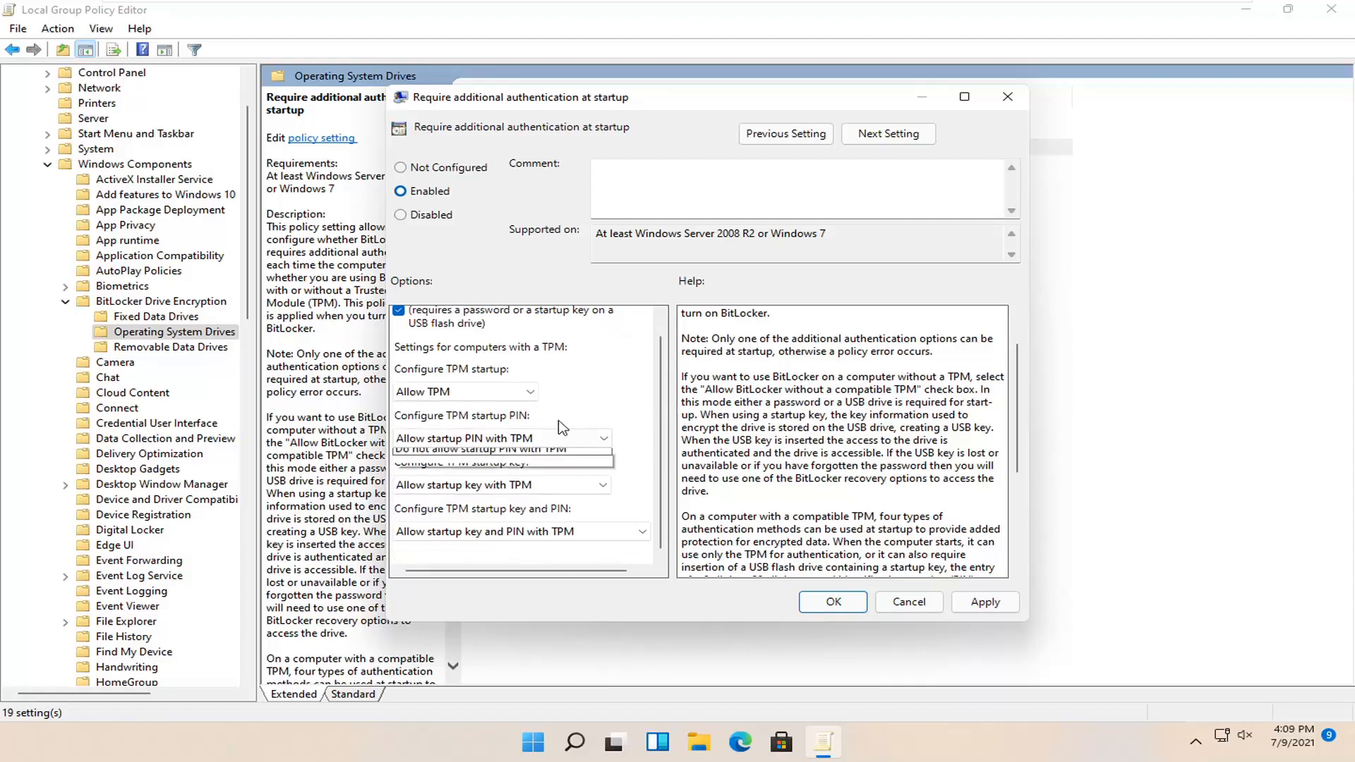
left_click(601, 406)
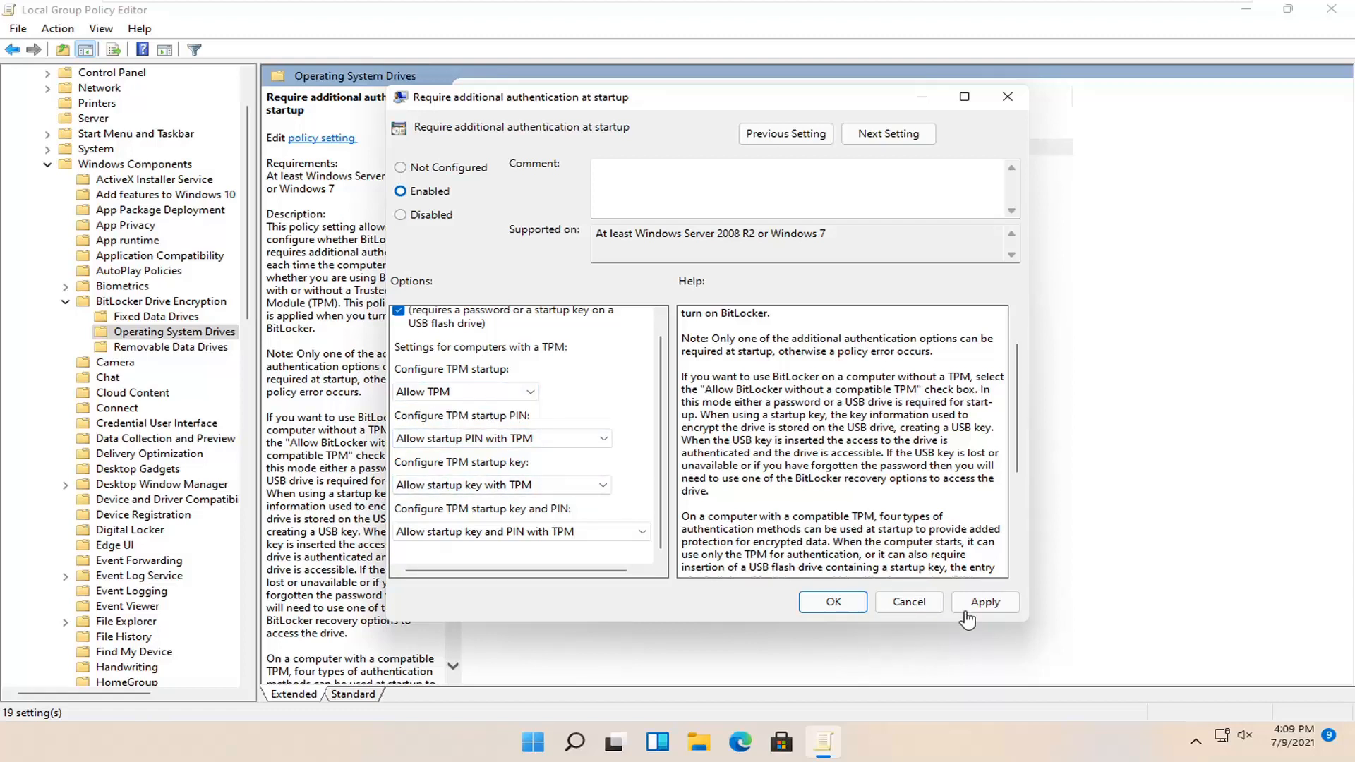
left_click(833, 601)
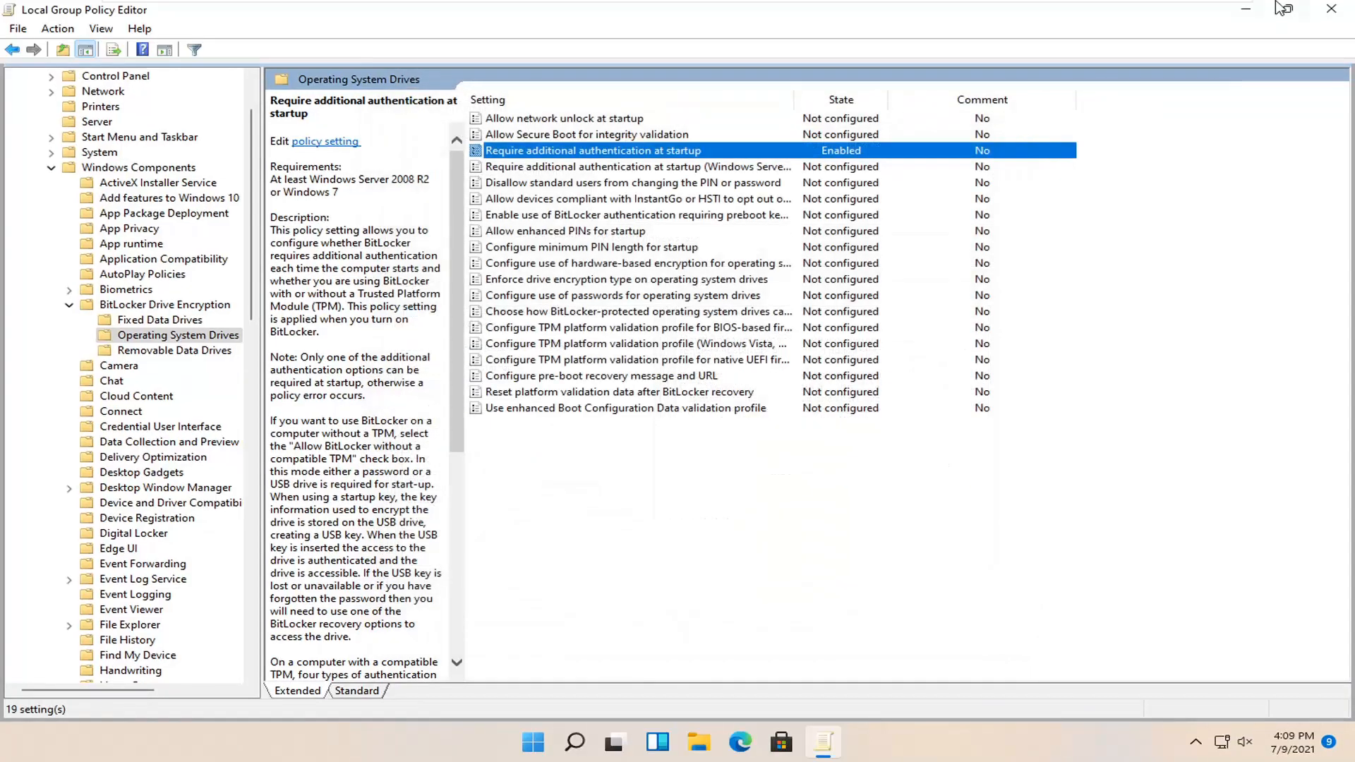
left_click(1331, 9)
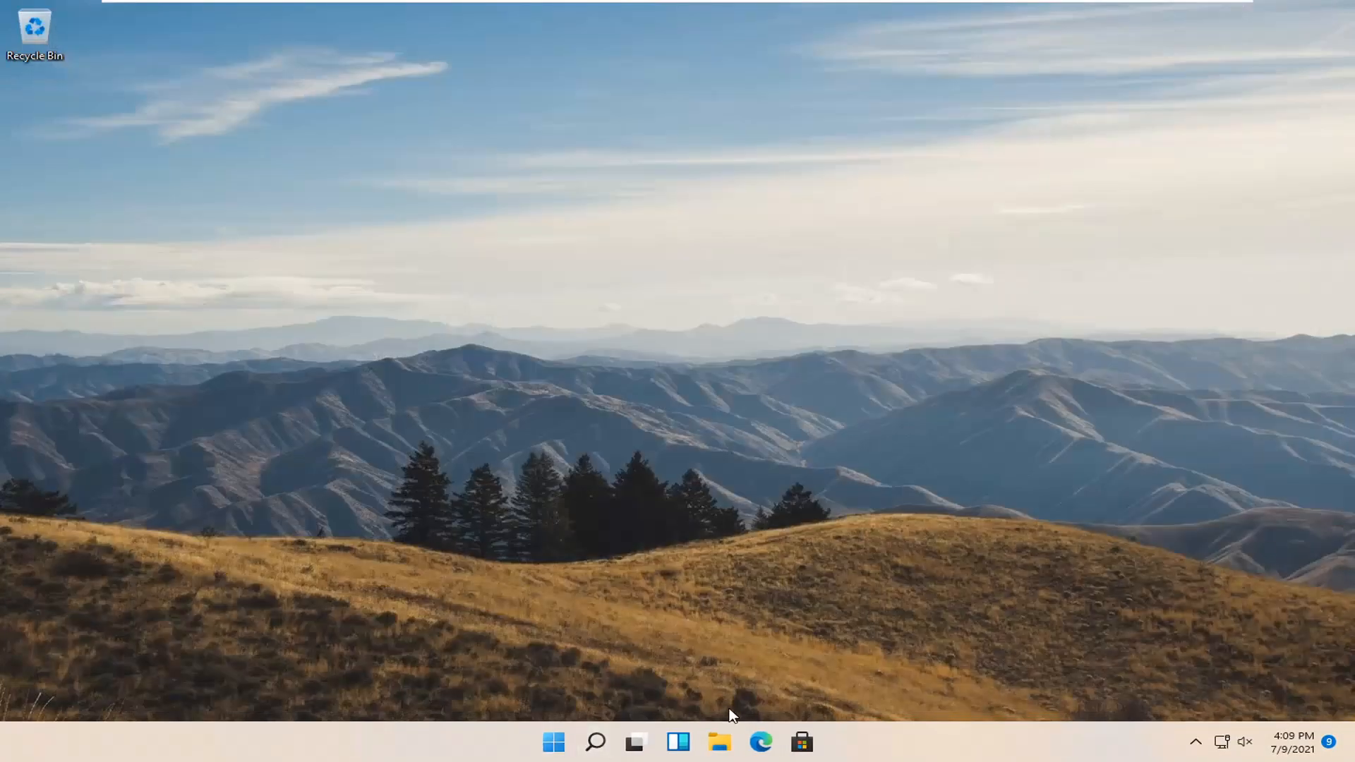
In File Explorer's This PC, turn on BitLocker for Local Disk (C:) and choose a password for unlocking at startup.
left_click(720, 747)
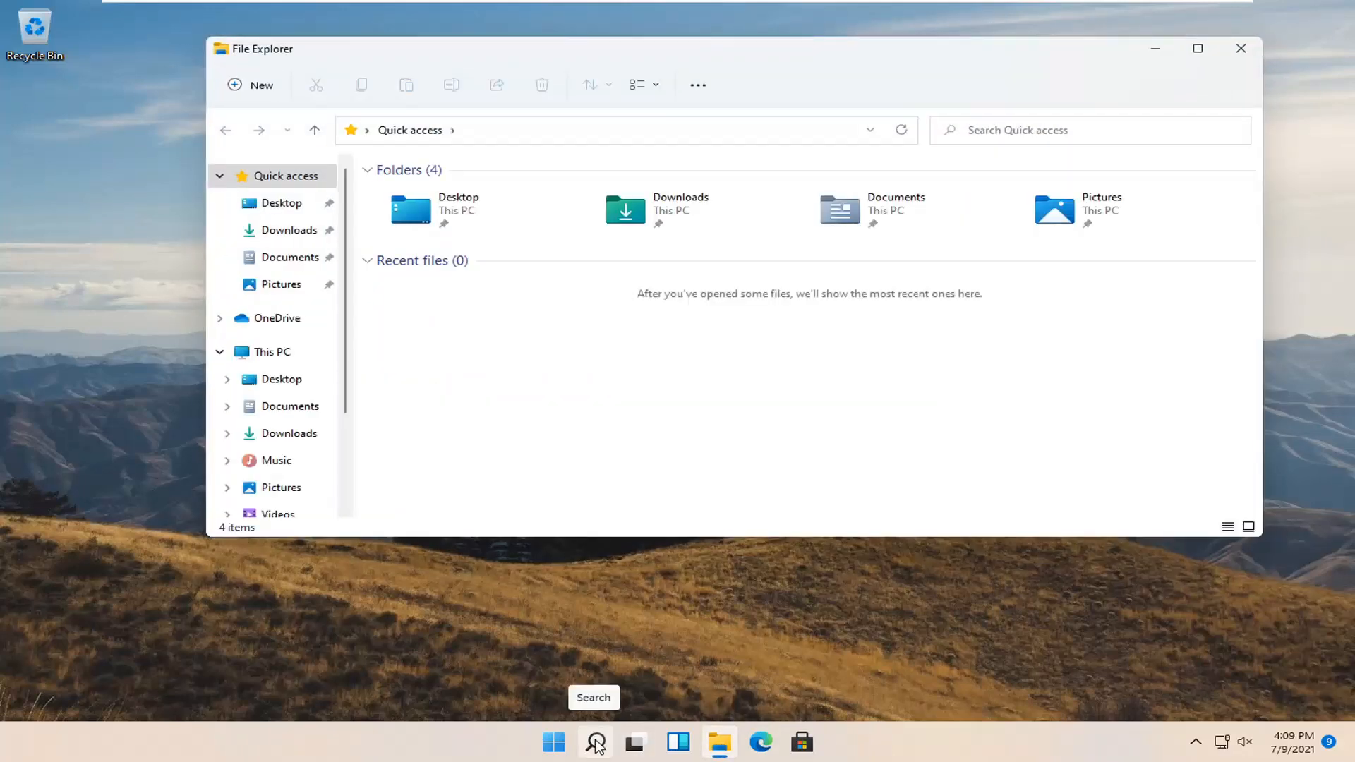
left_click(276, 355)
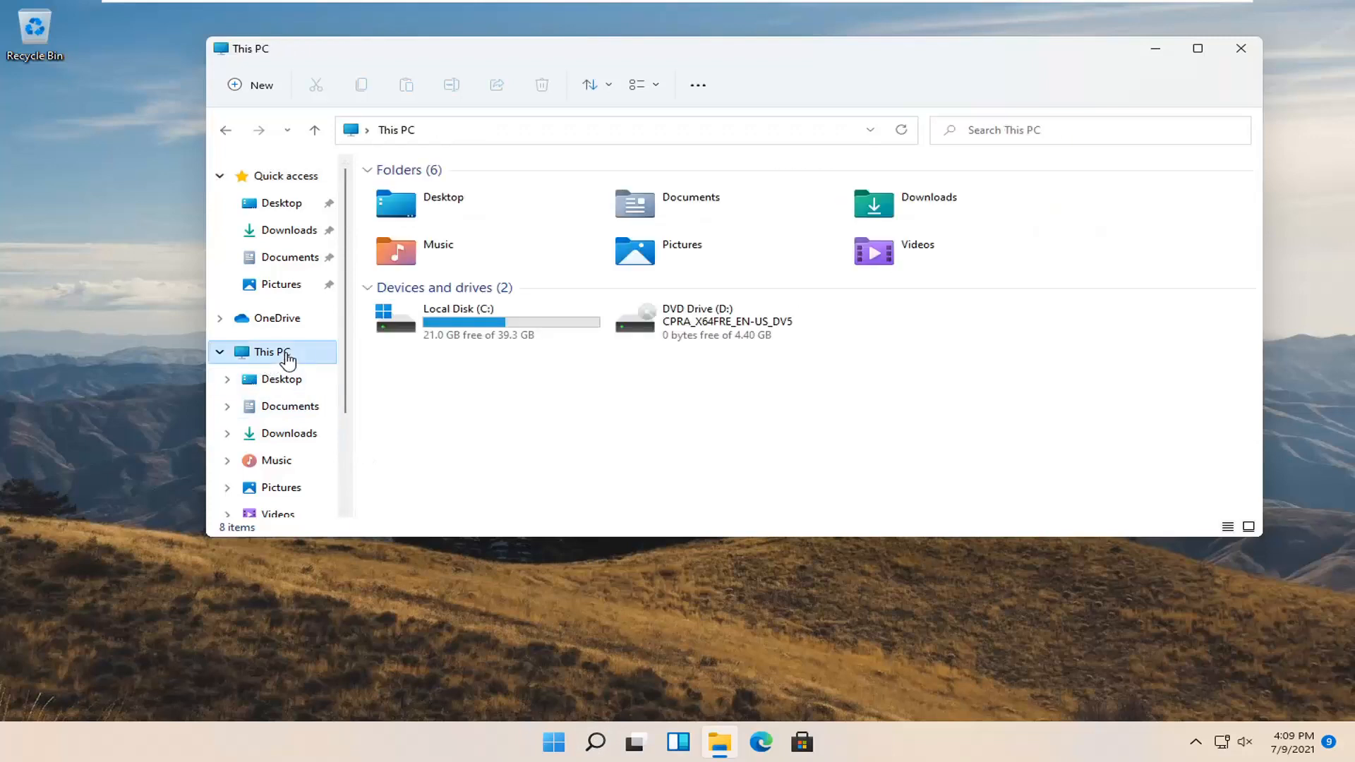
right_click(452, 324)
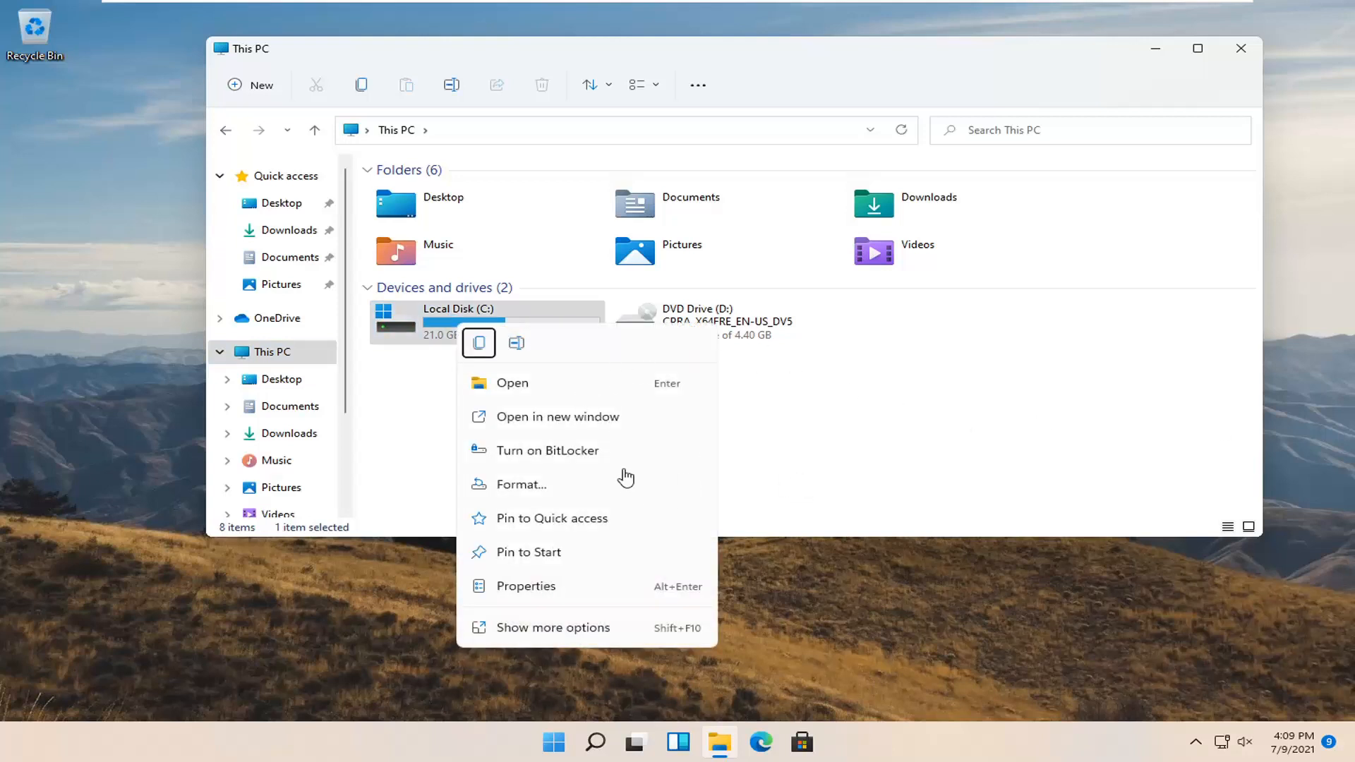
left_click(569, 458)
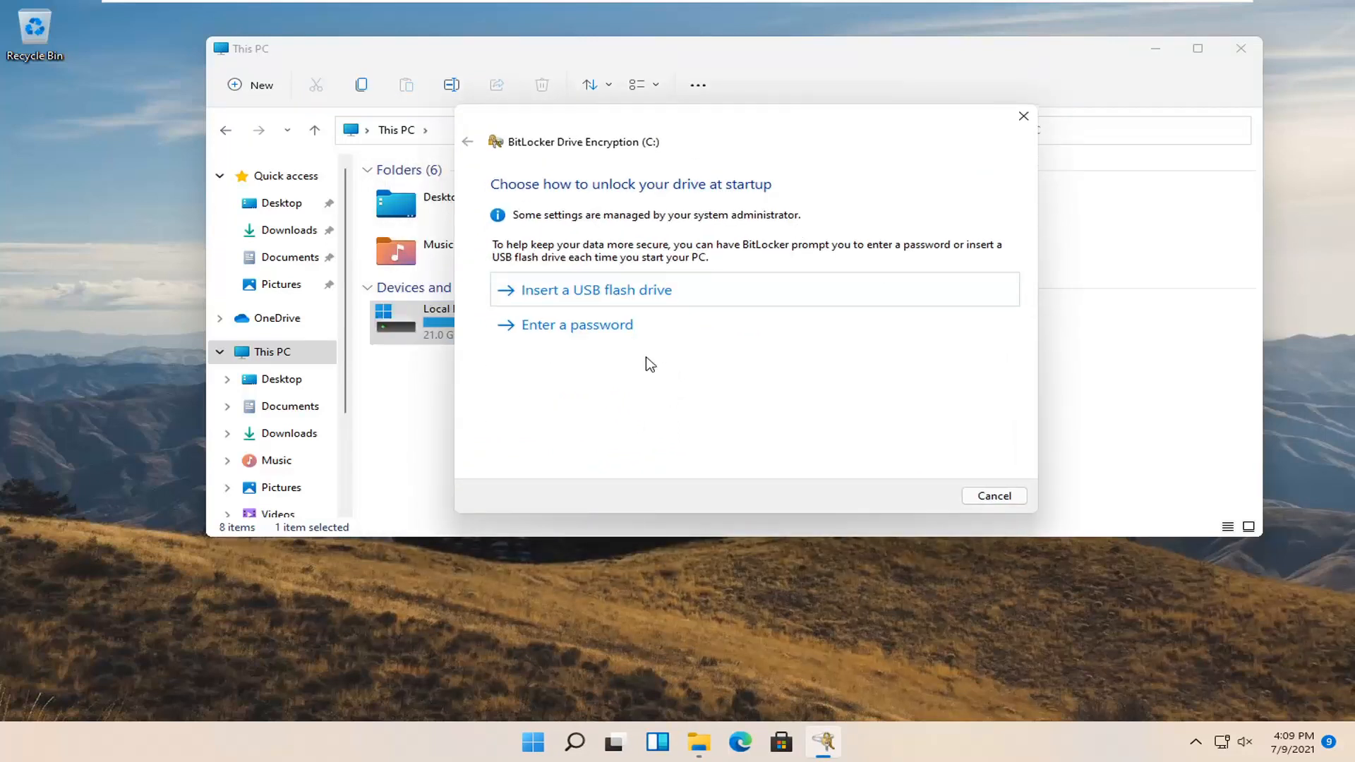
left_click(617, 336)
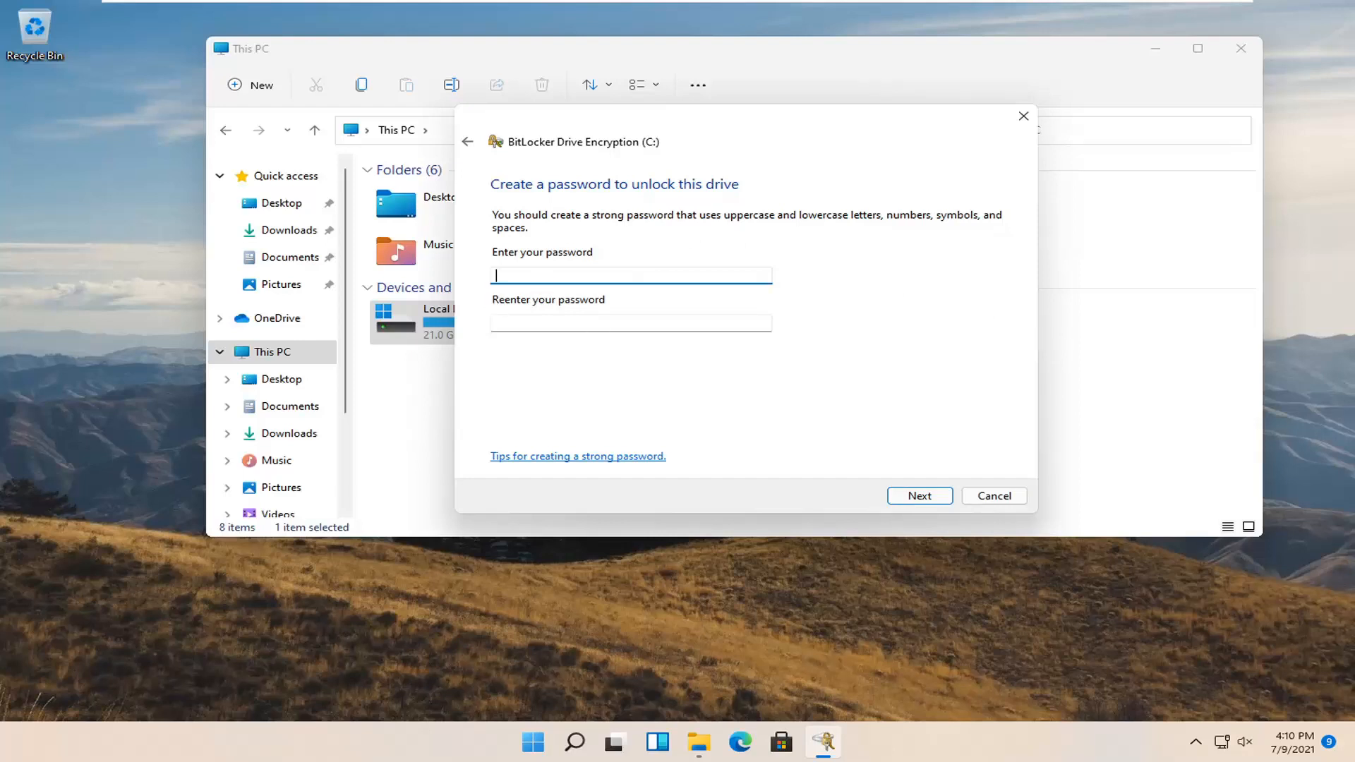
Try to create the drive unlock password with very short passwords, entering each in both password fields.
type("***")
key("Tab")
type("***")
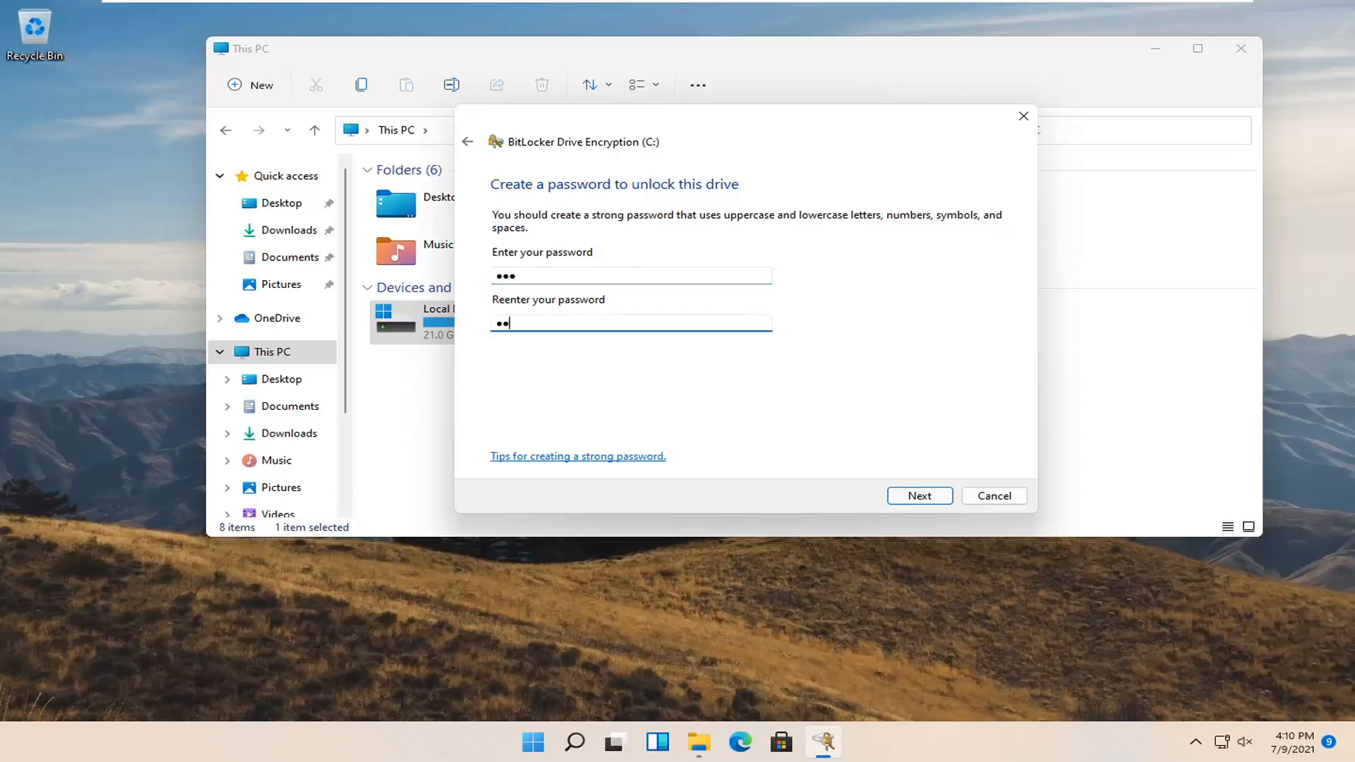
left_click(919, 495)
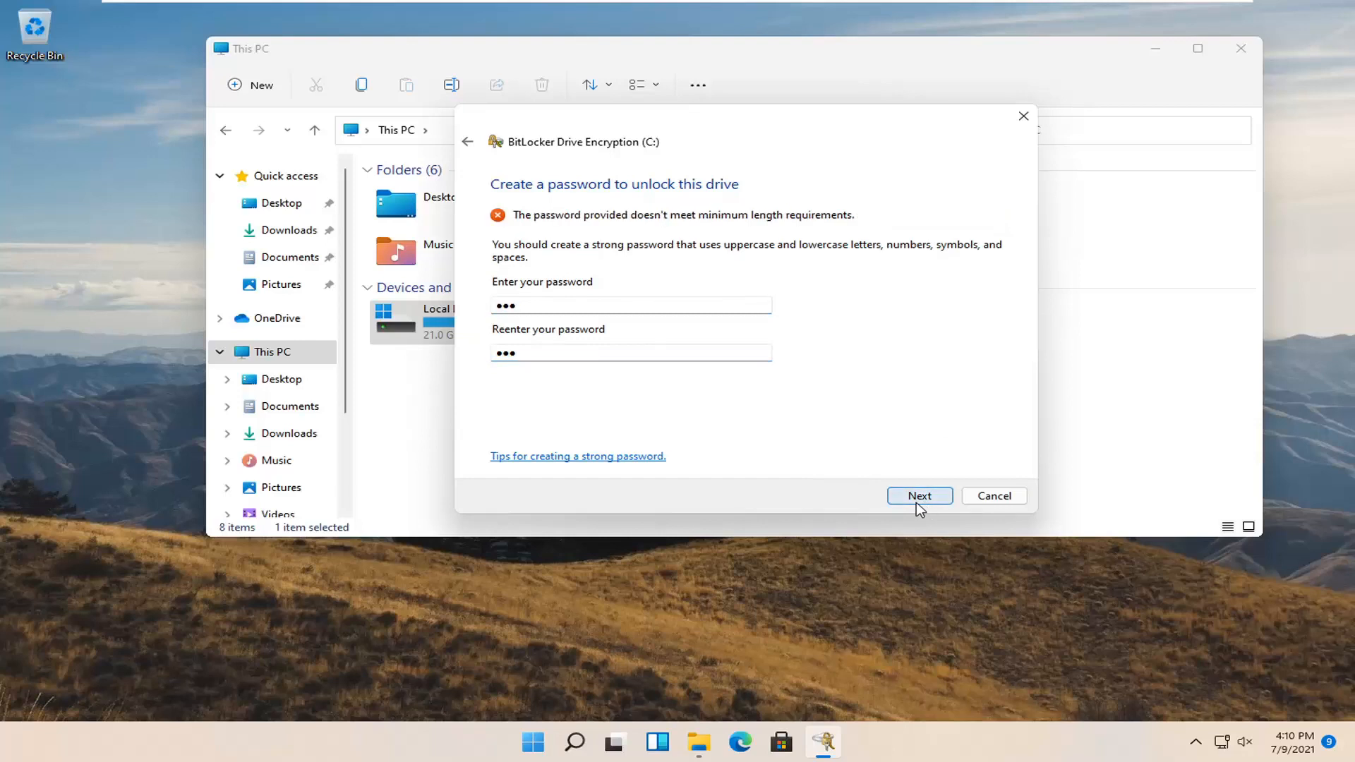
left_click(540, 306)
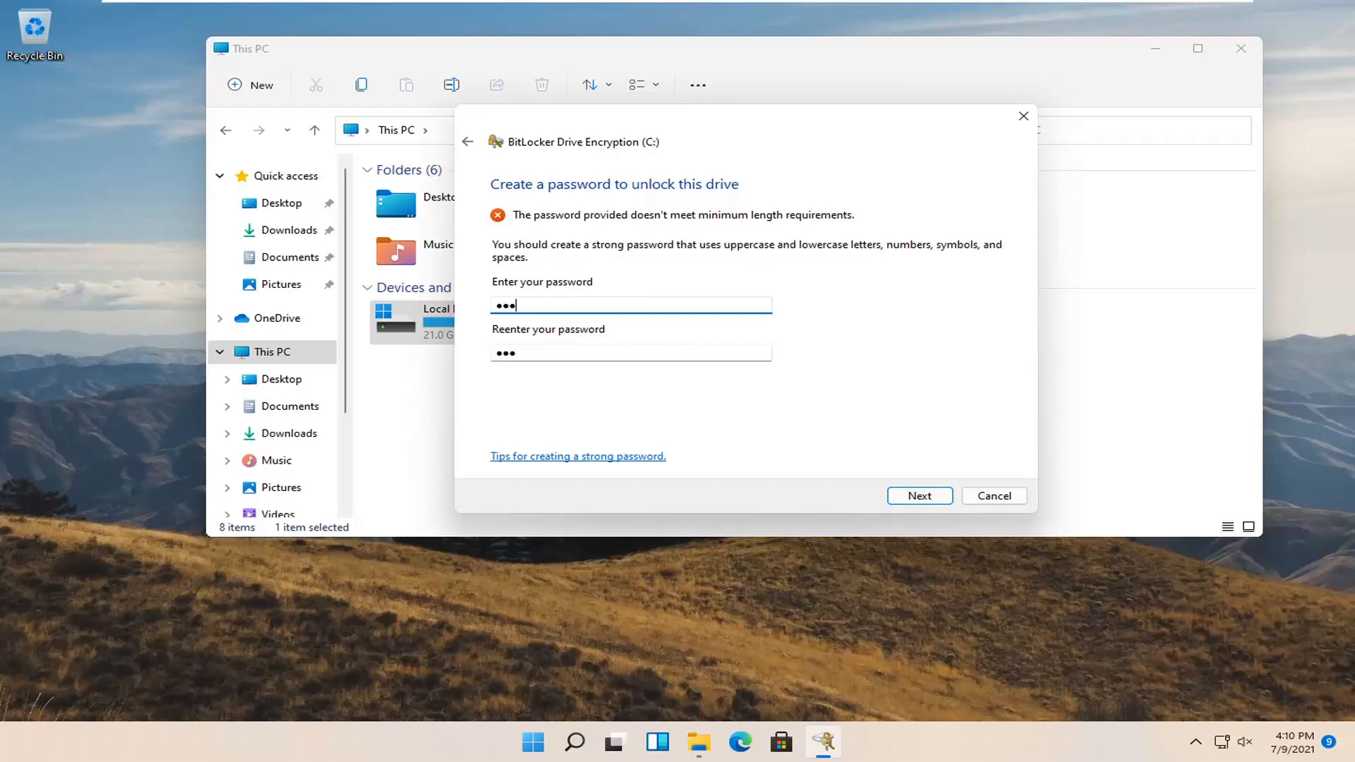
type("*")
key("Tab")
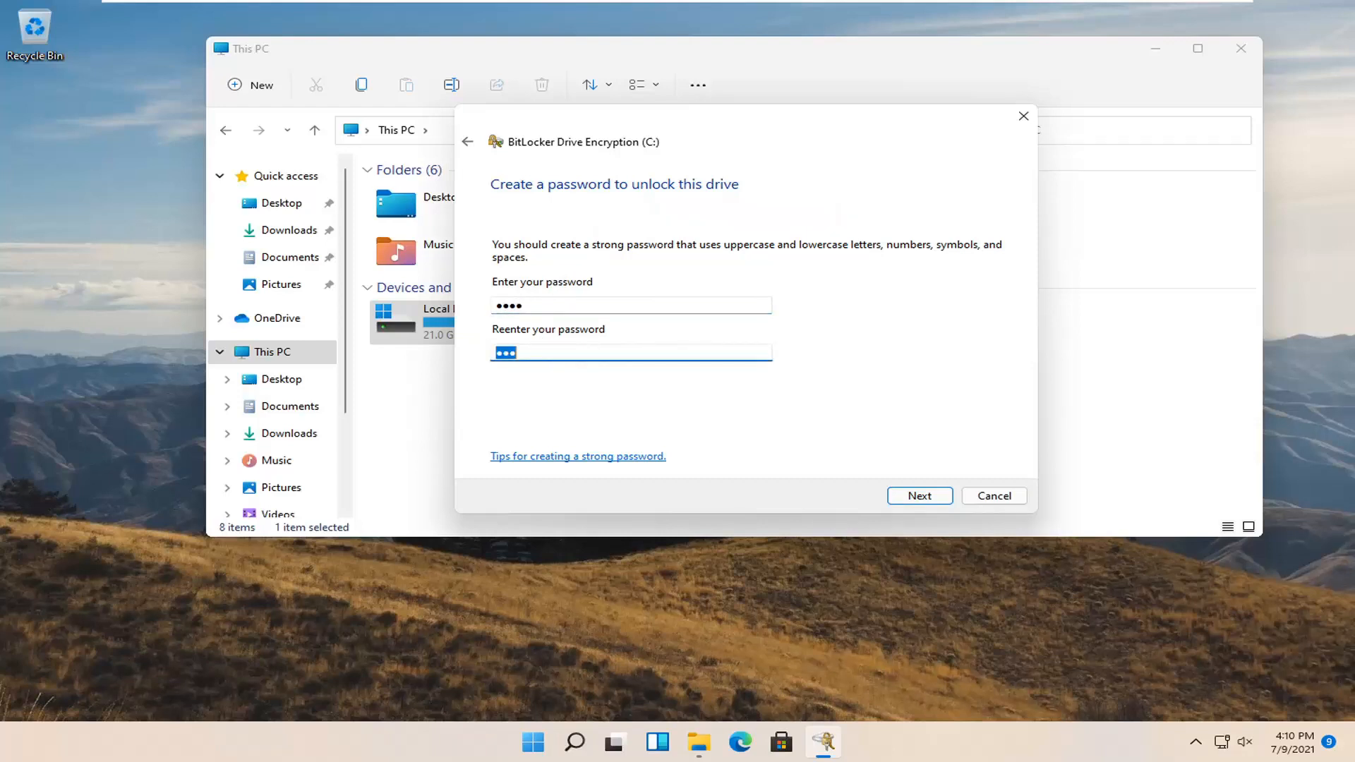
type("****")
left_click(913, 503)
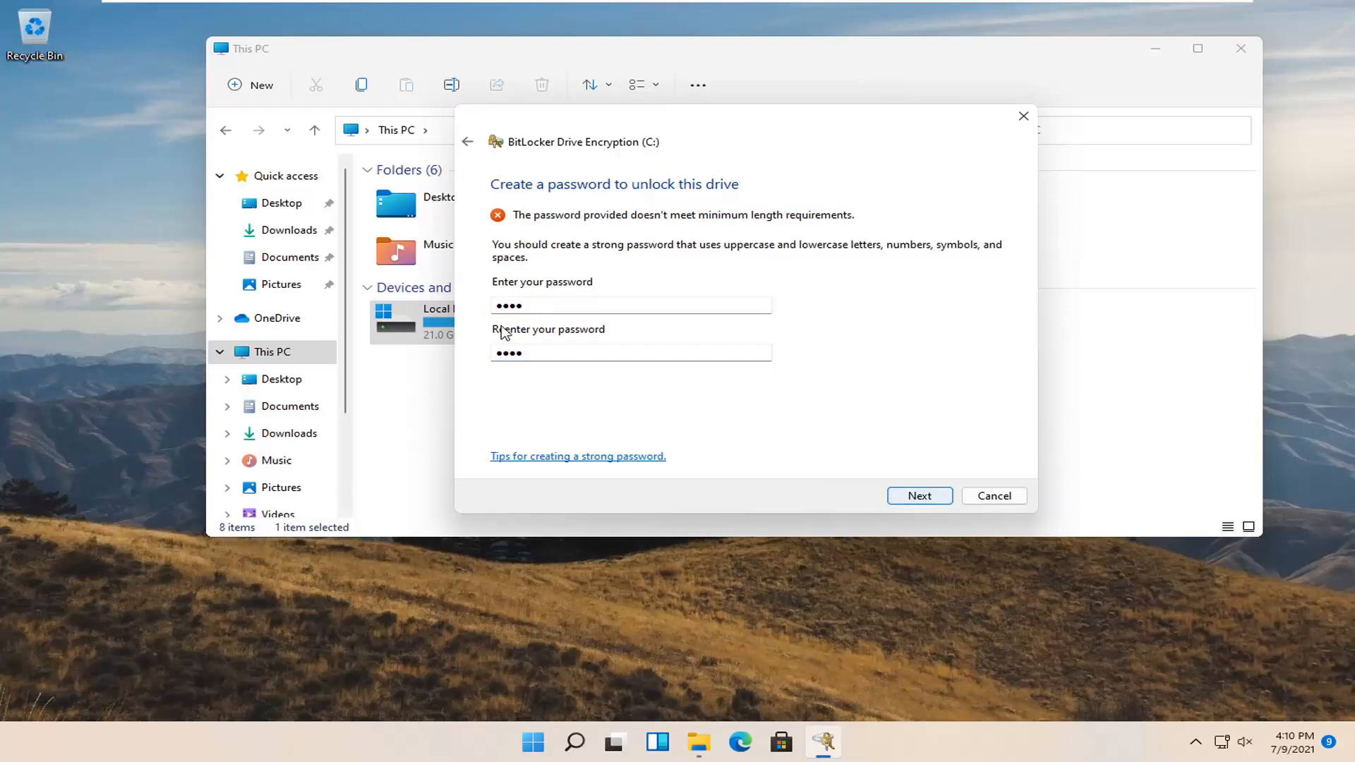
Replace both password fields with a longer drive unlock password and continue to the recovery key backup options.
double_click(550, 305)
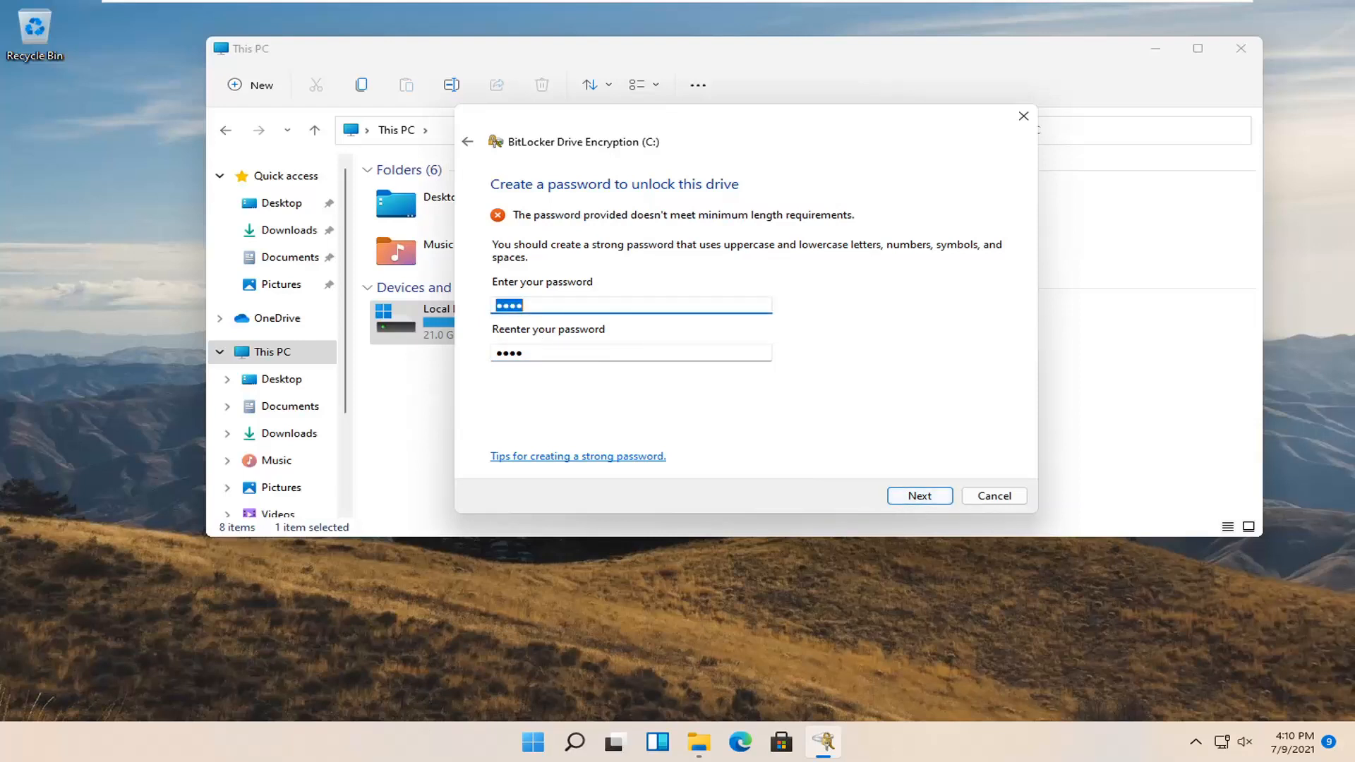
left_click(551, 305)
key("ctrl+a")
type("********")
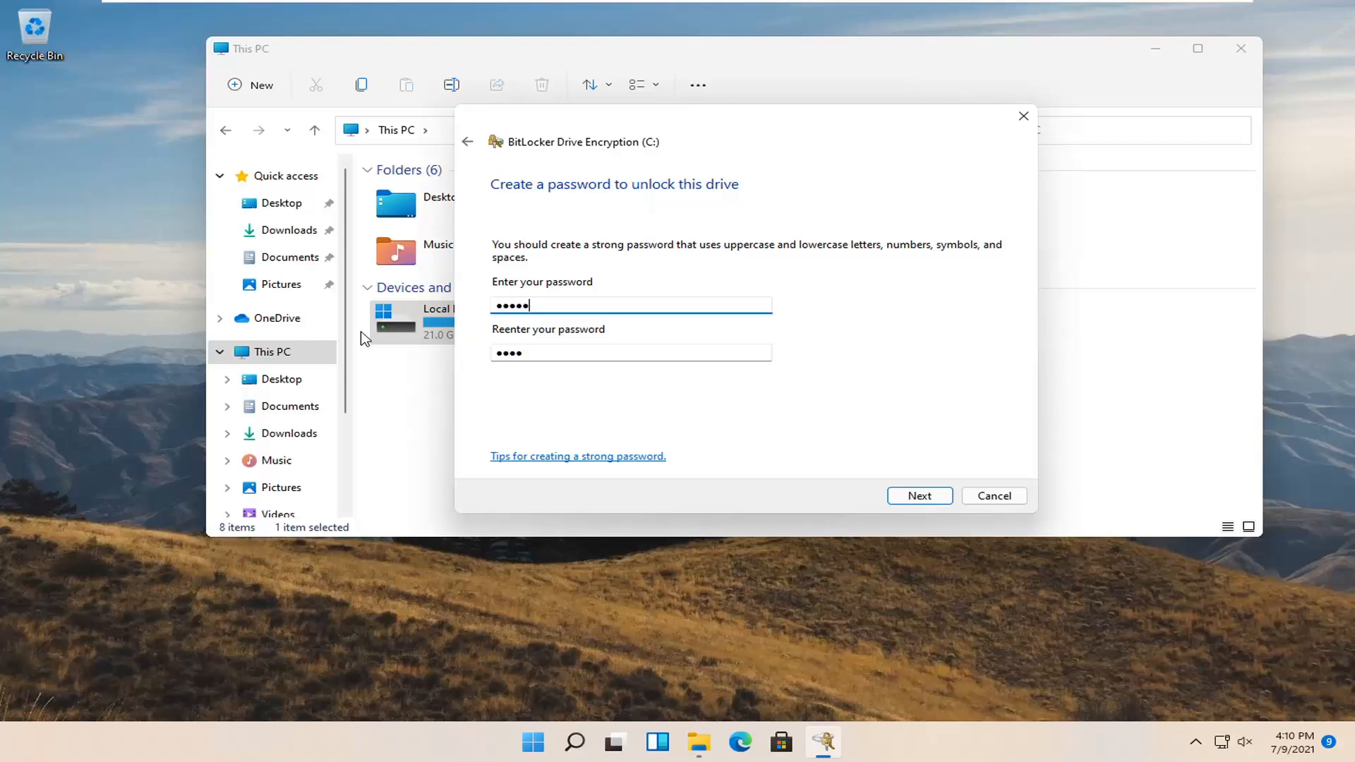
type("•")
left_click(498, 353)
type("••••")
key("ctrl+a")
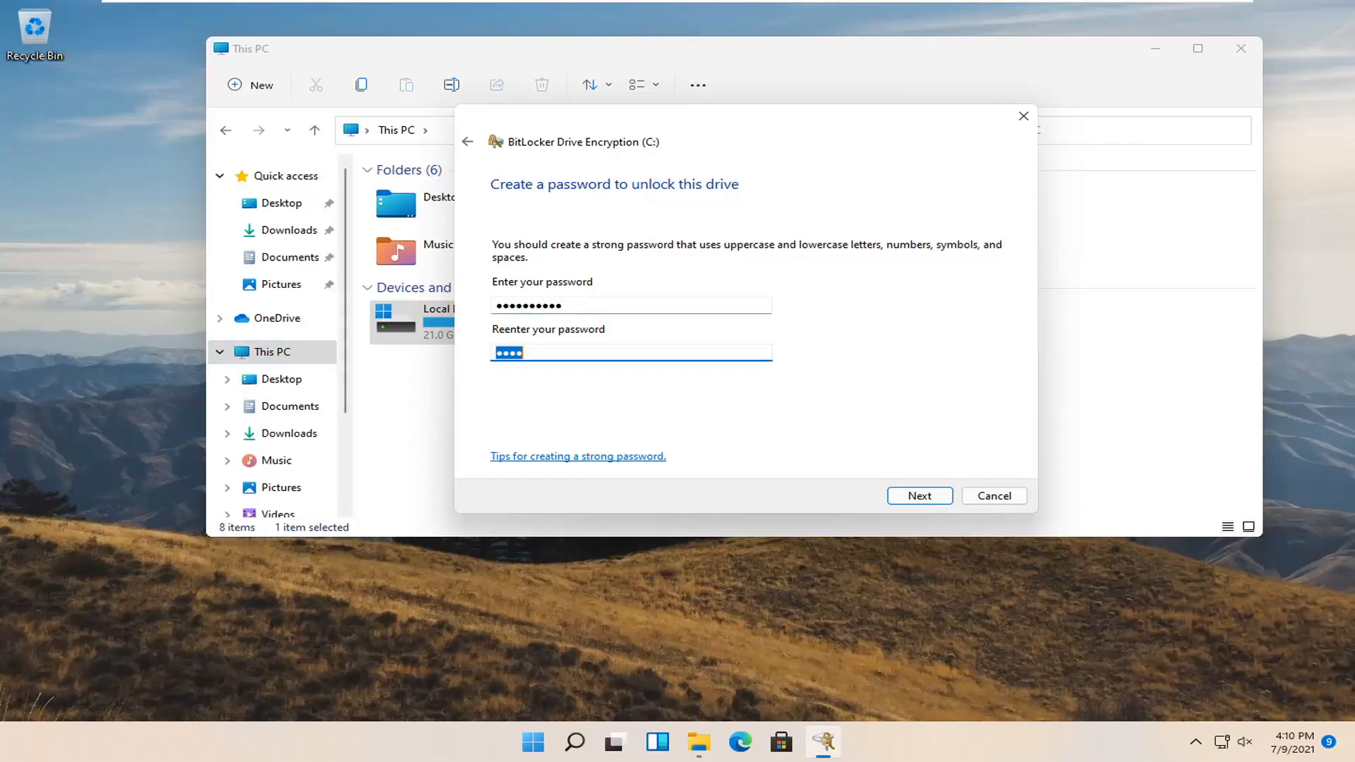
type("•")
left_click(911, 497)
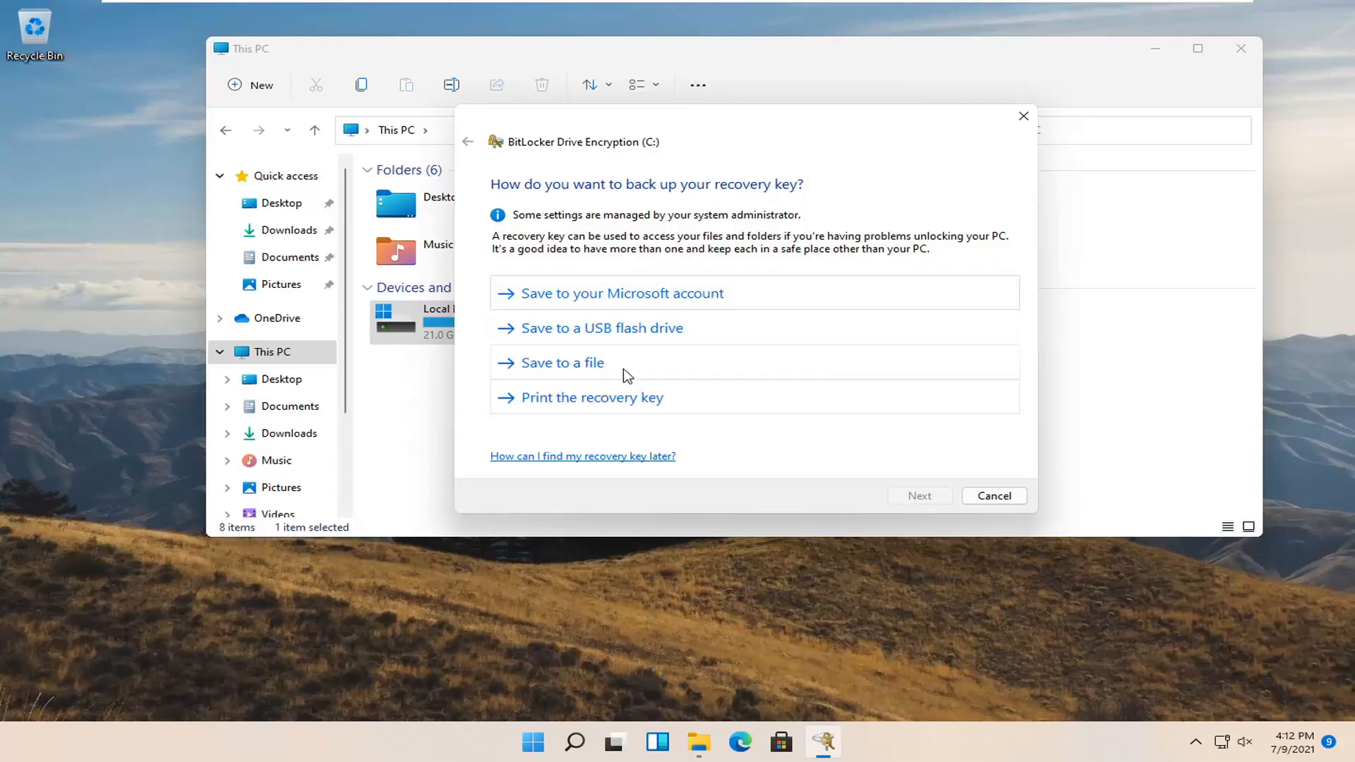
Print the recovery key with Microsoft Print to PDF and save it to the Desktop as 1.
left_click(606, 401)
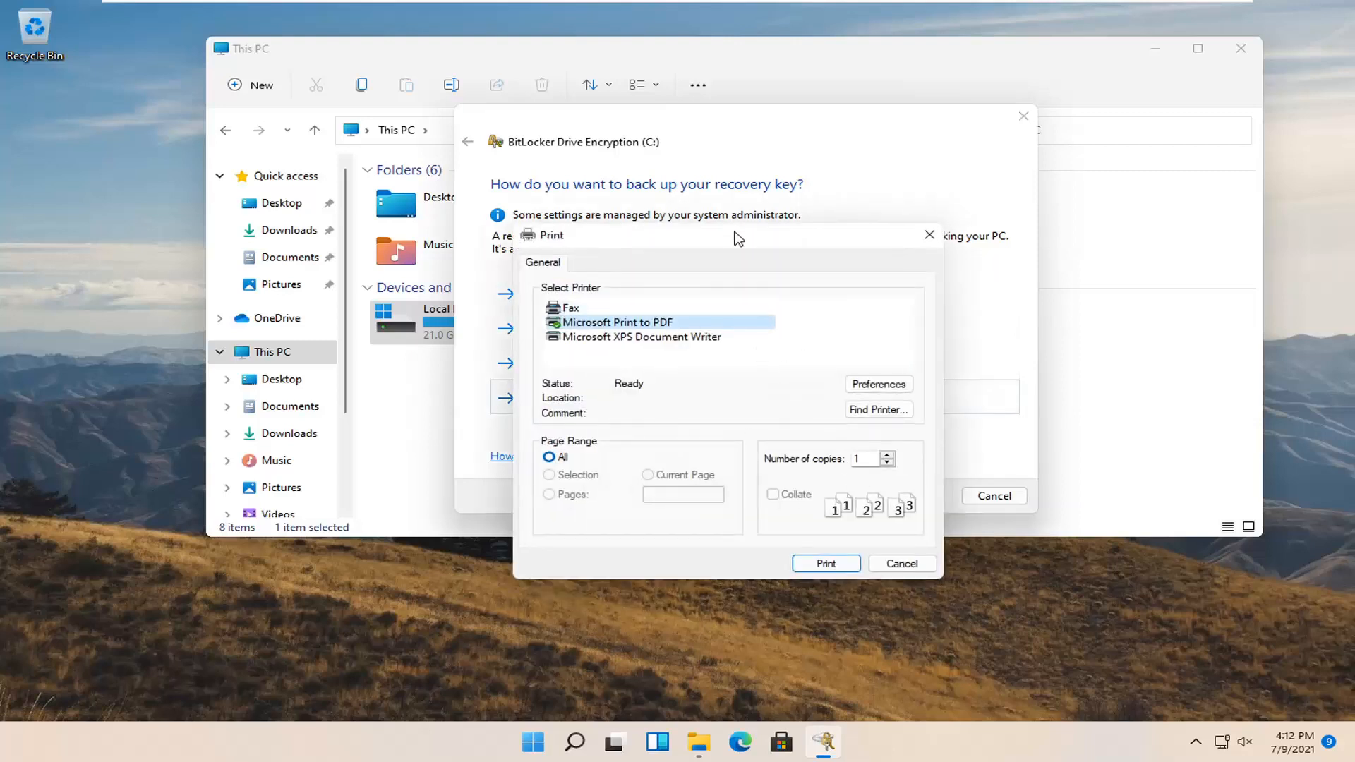
left_click_drag(738, 236, 681, 198)
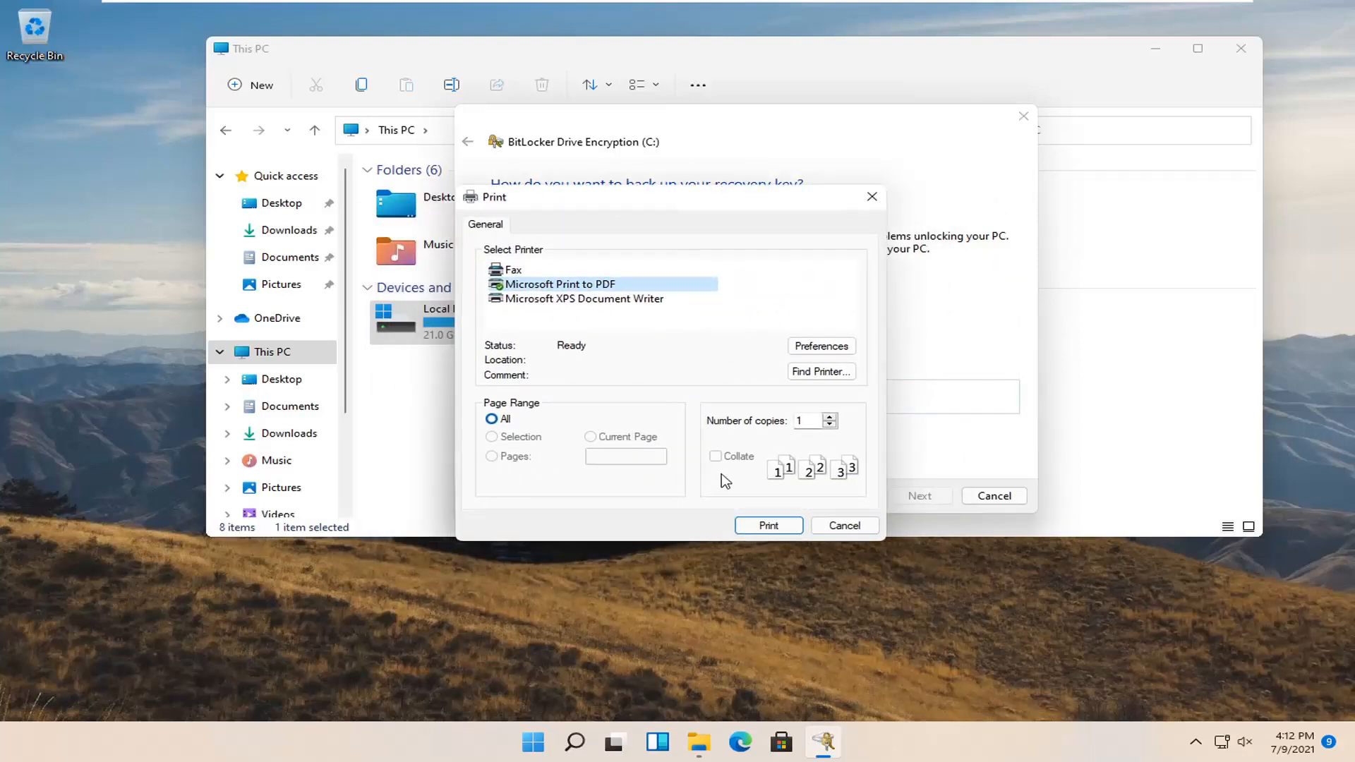
left_click(774, 522)
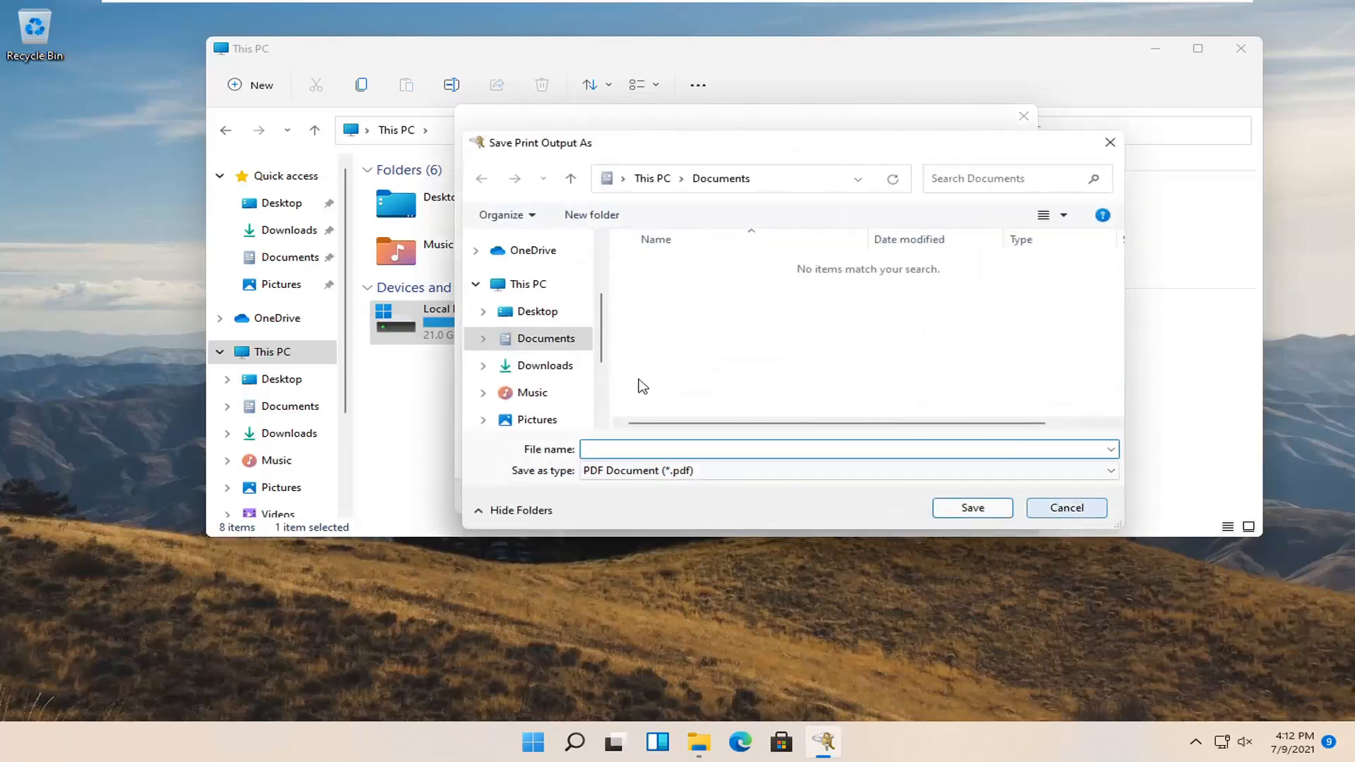
type("1")
left_click(536, 311)
left_click(989, 508)
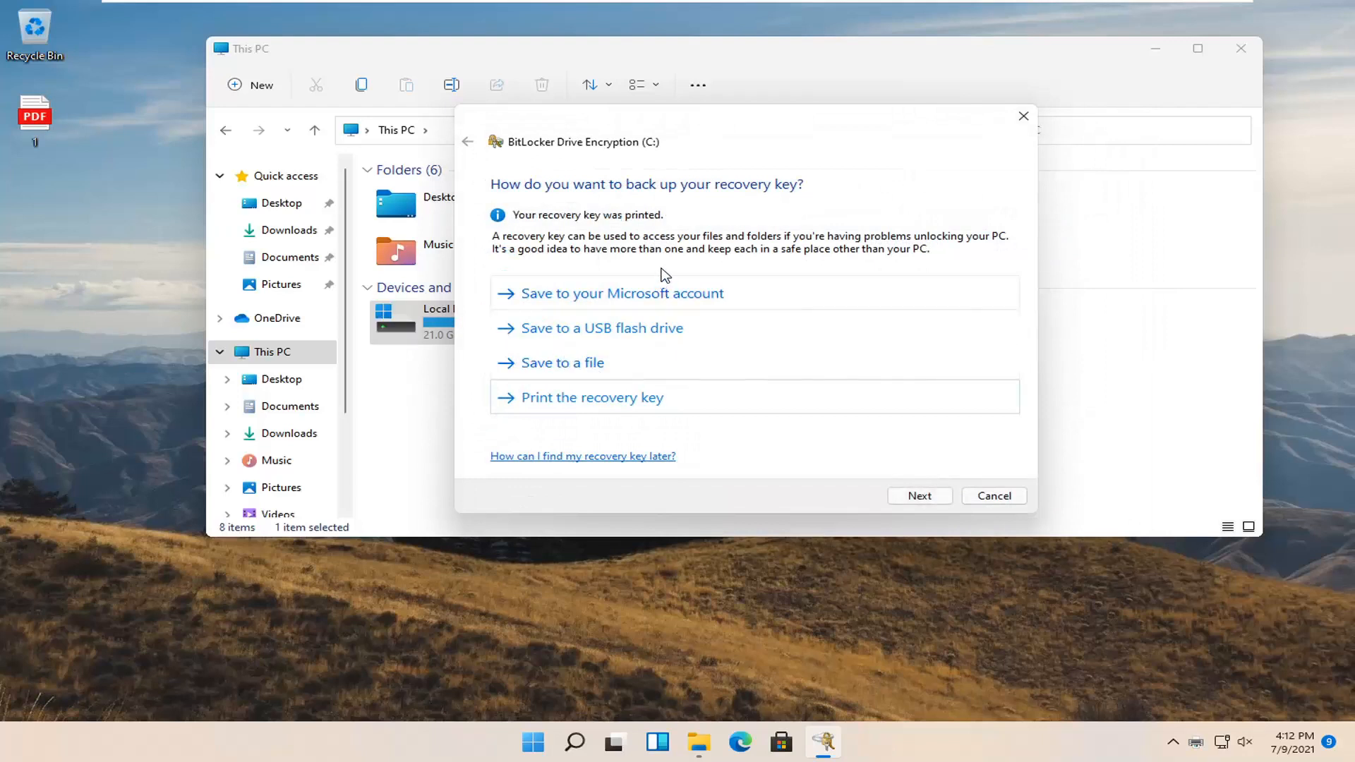
Open the 1 PDF from the desktop in Microsoft Edge, read through the recovery key document and close it.
left_click(39, 127)
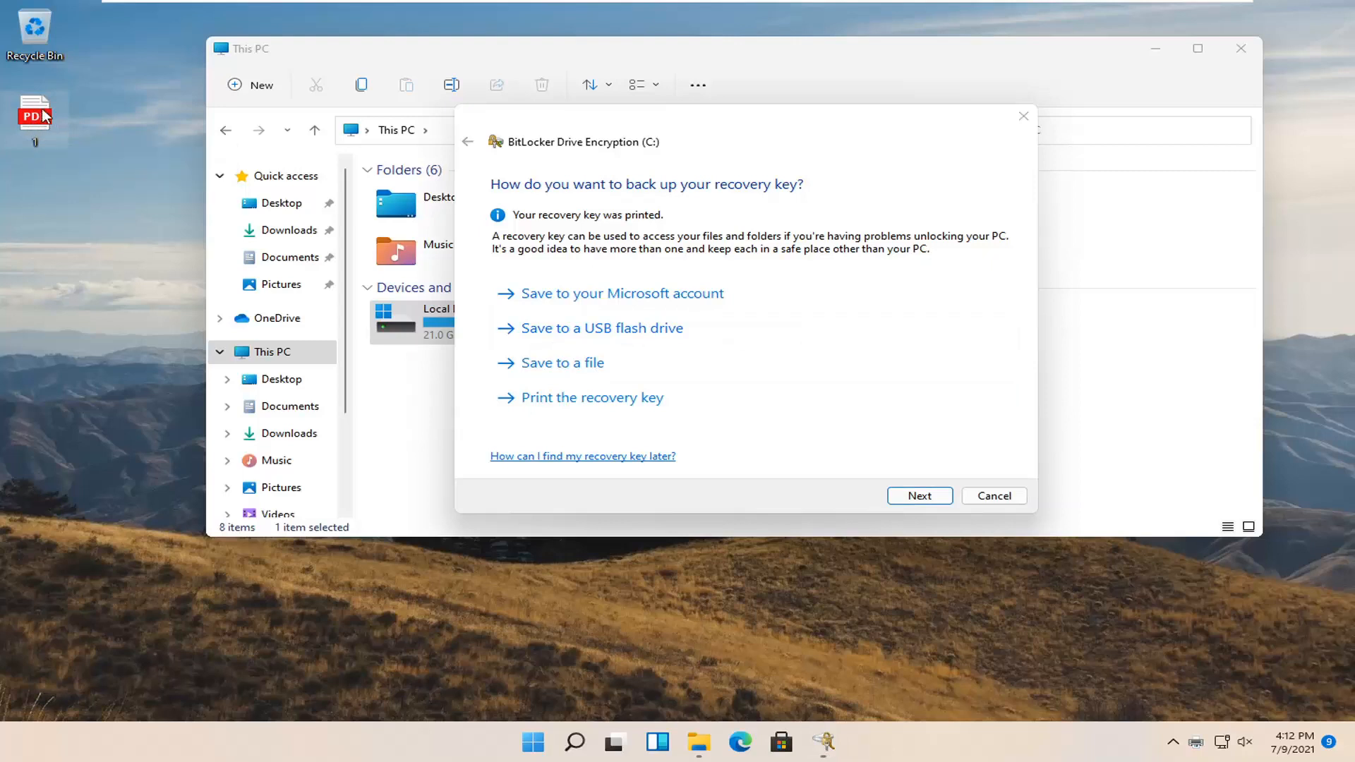
double_click(41, 117)
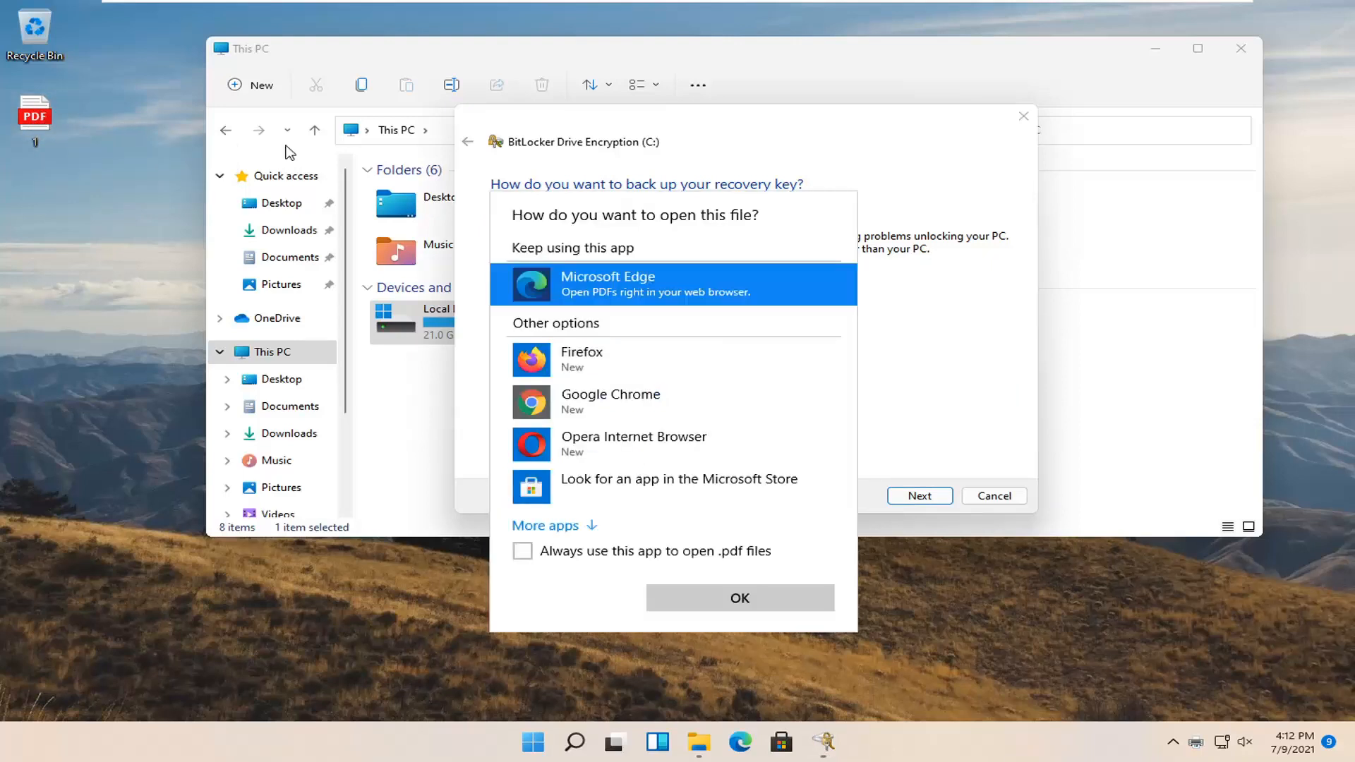
left_click(679, 600)
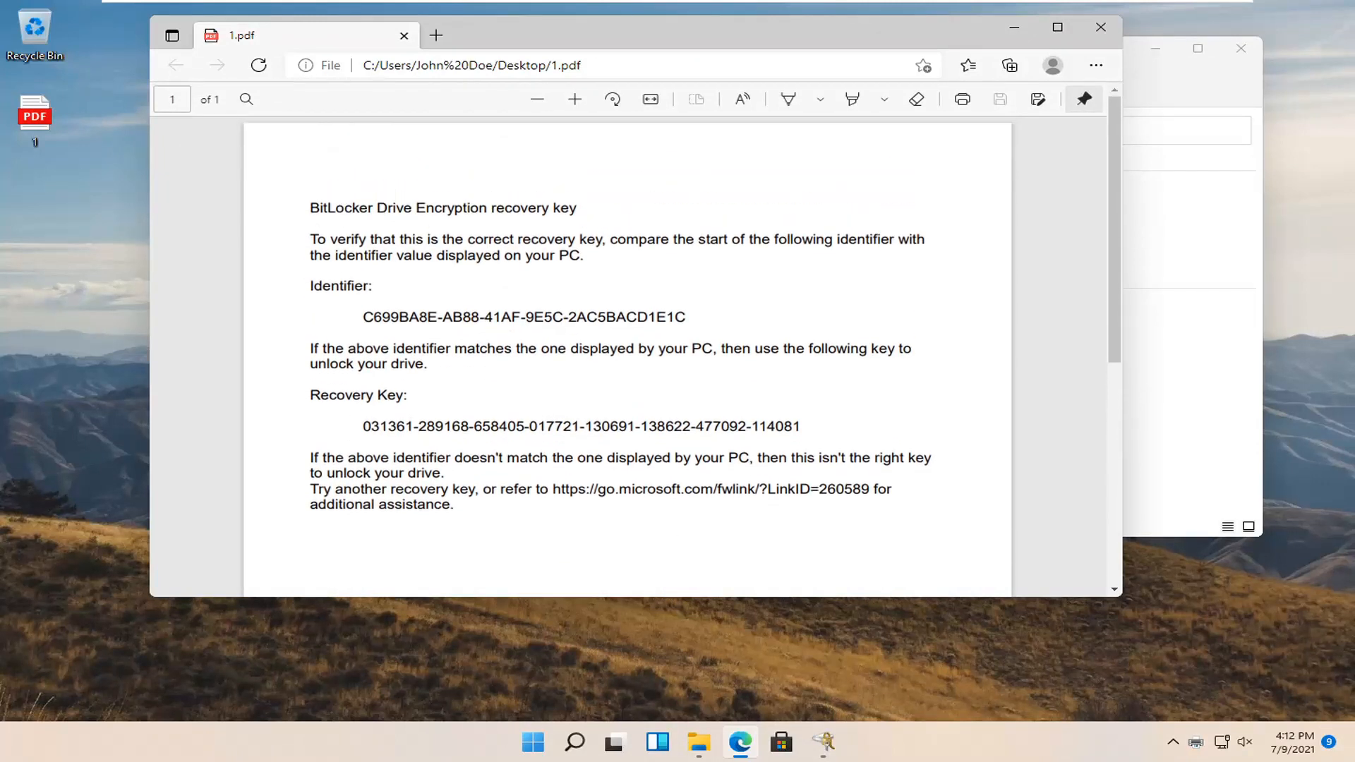
scroll(762, 314, "down", 3)
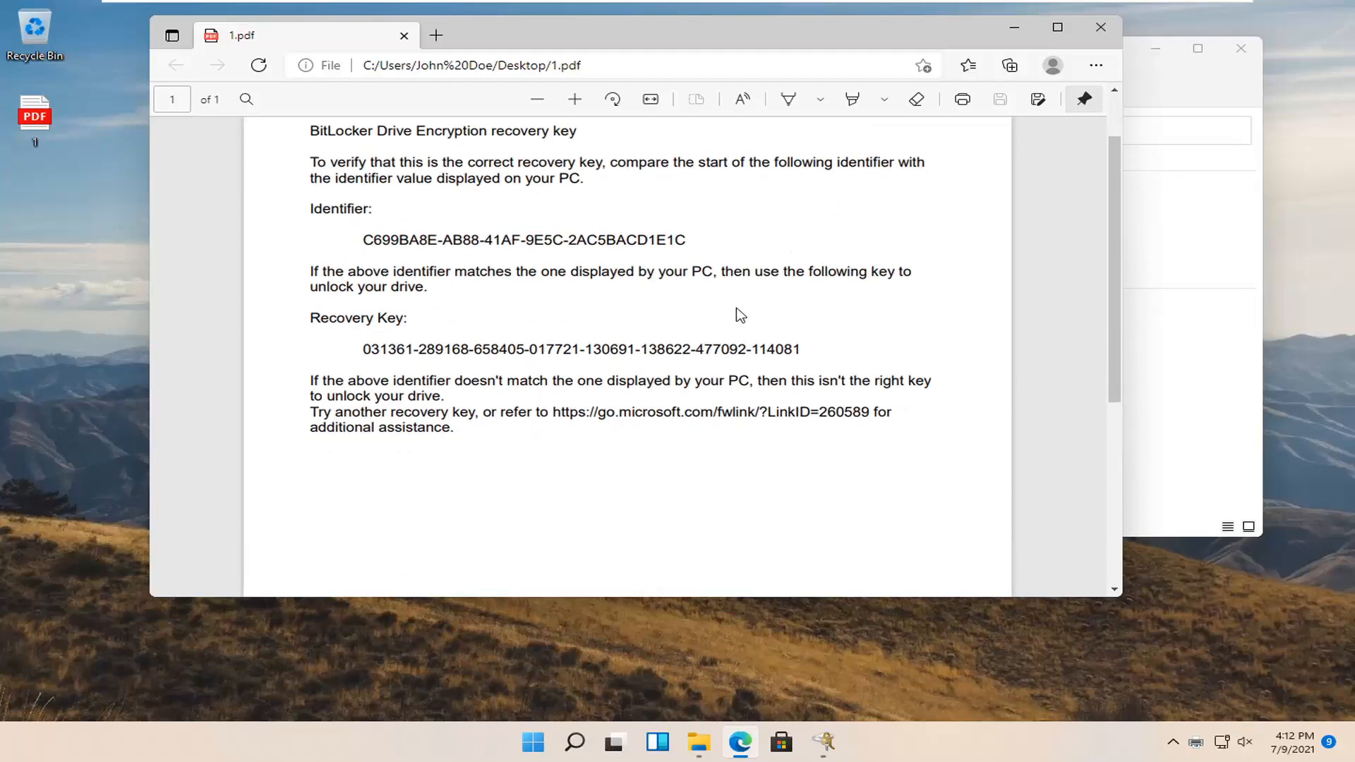
scroll(728, 323, "down", 3)
scroll(716, 332, "up", 5)
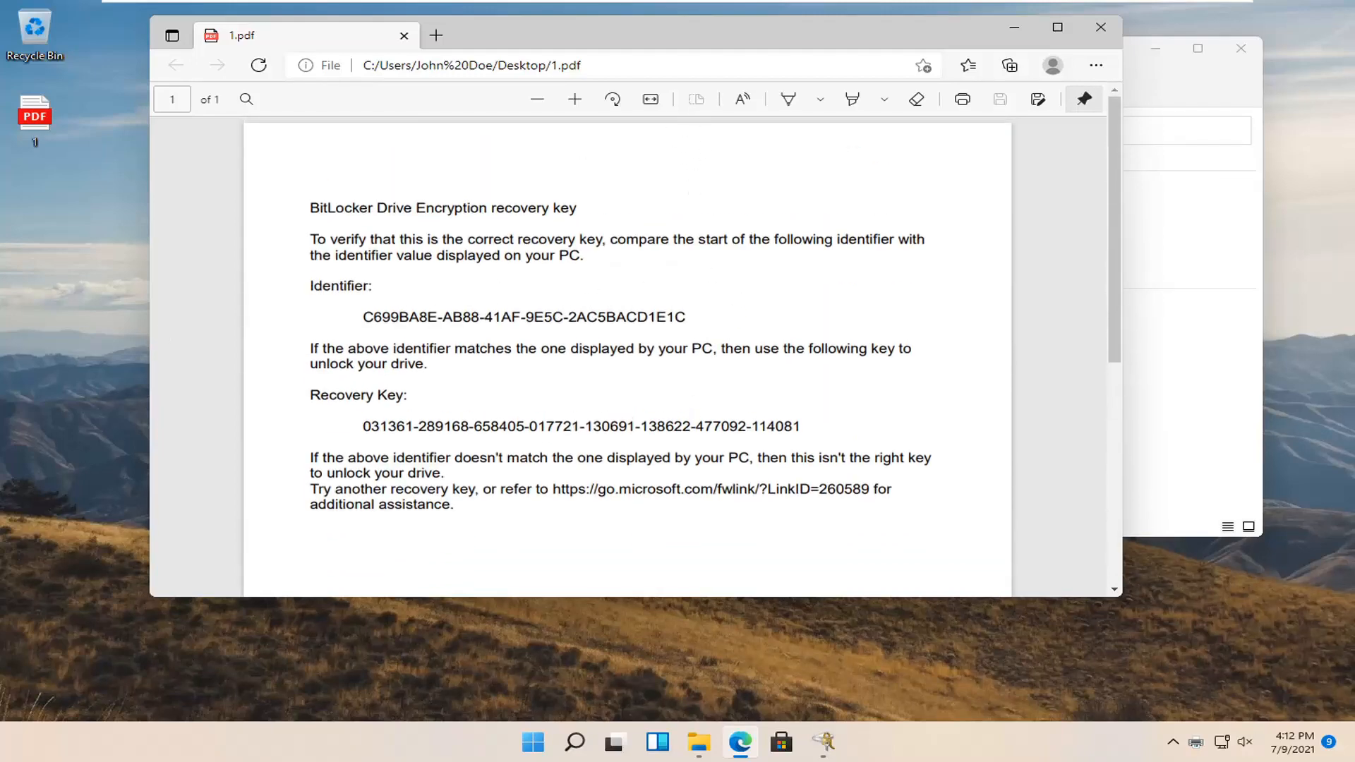
left_click_drag(697, 48, 778, 88)
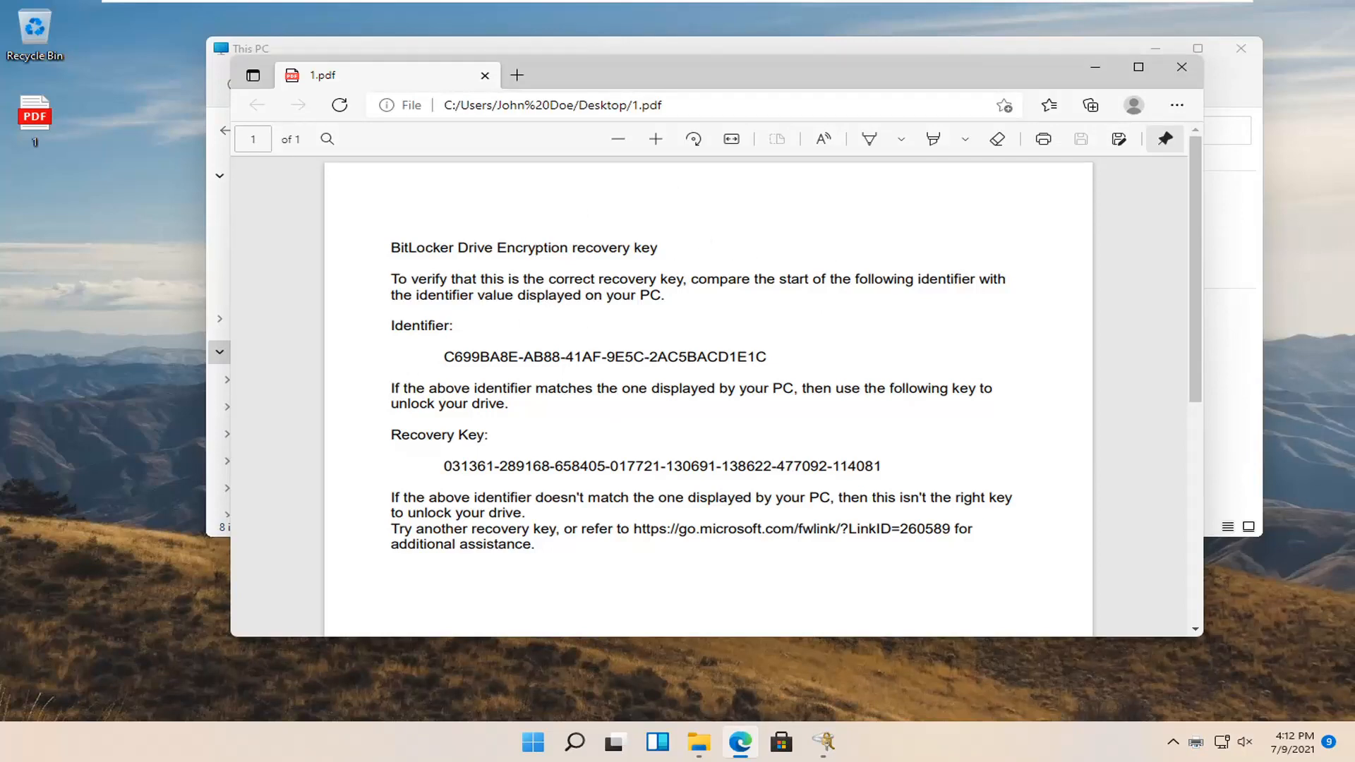
left_click(1181, 67)
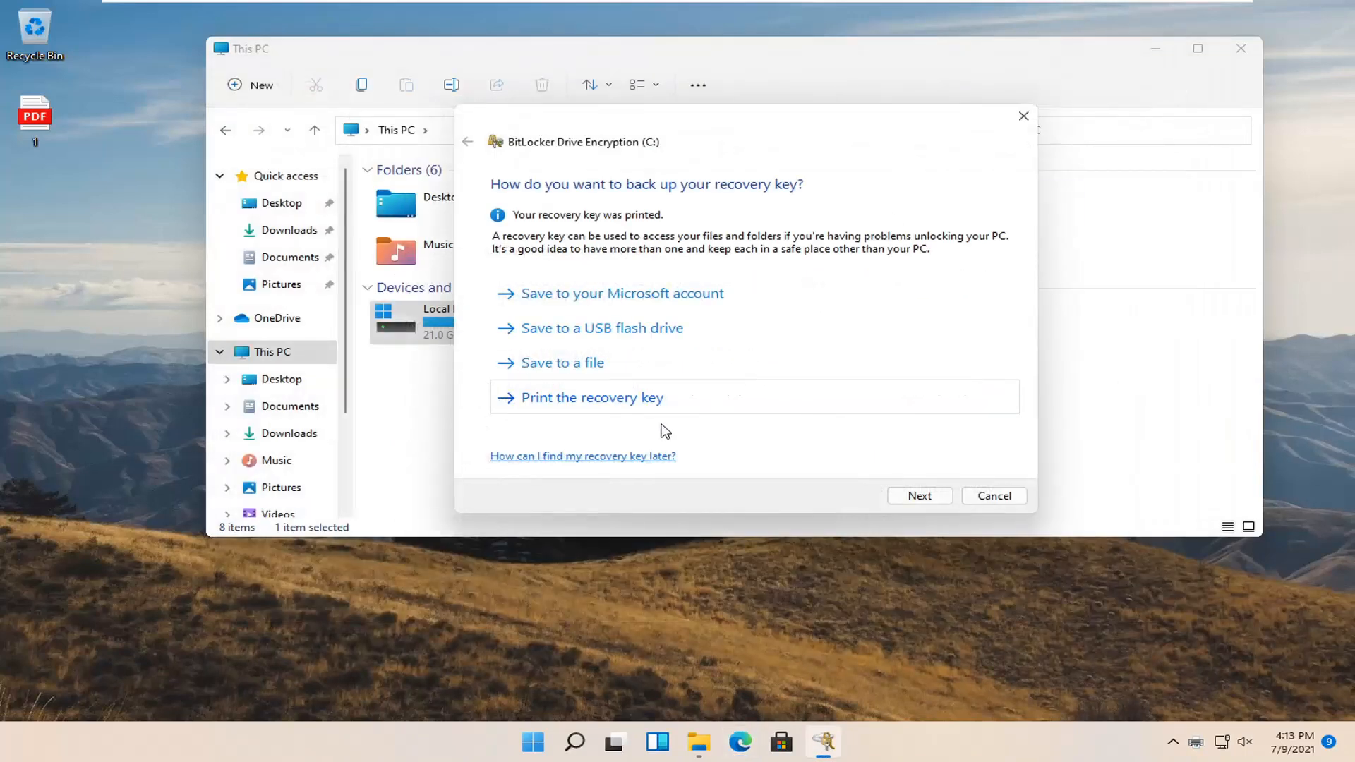
Set C: to encrypt used disk space only in new encryption mode, and continue with the BitLocker system check enabled.
left_click(923, 499)
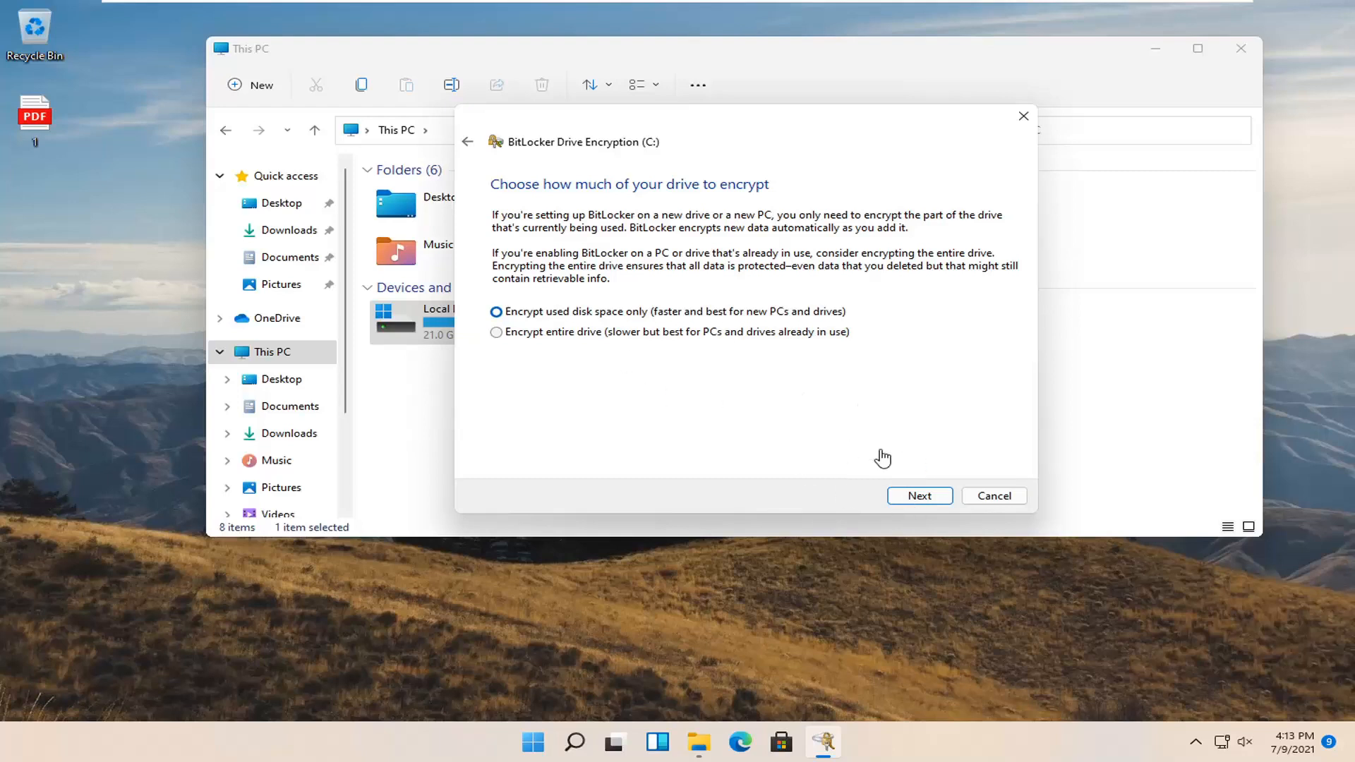
left_click(919, 502)
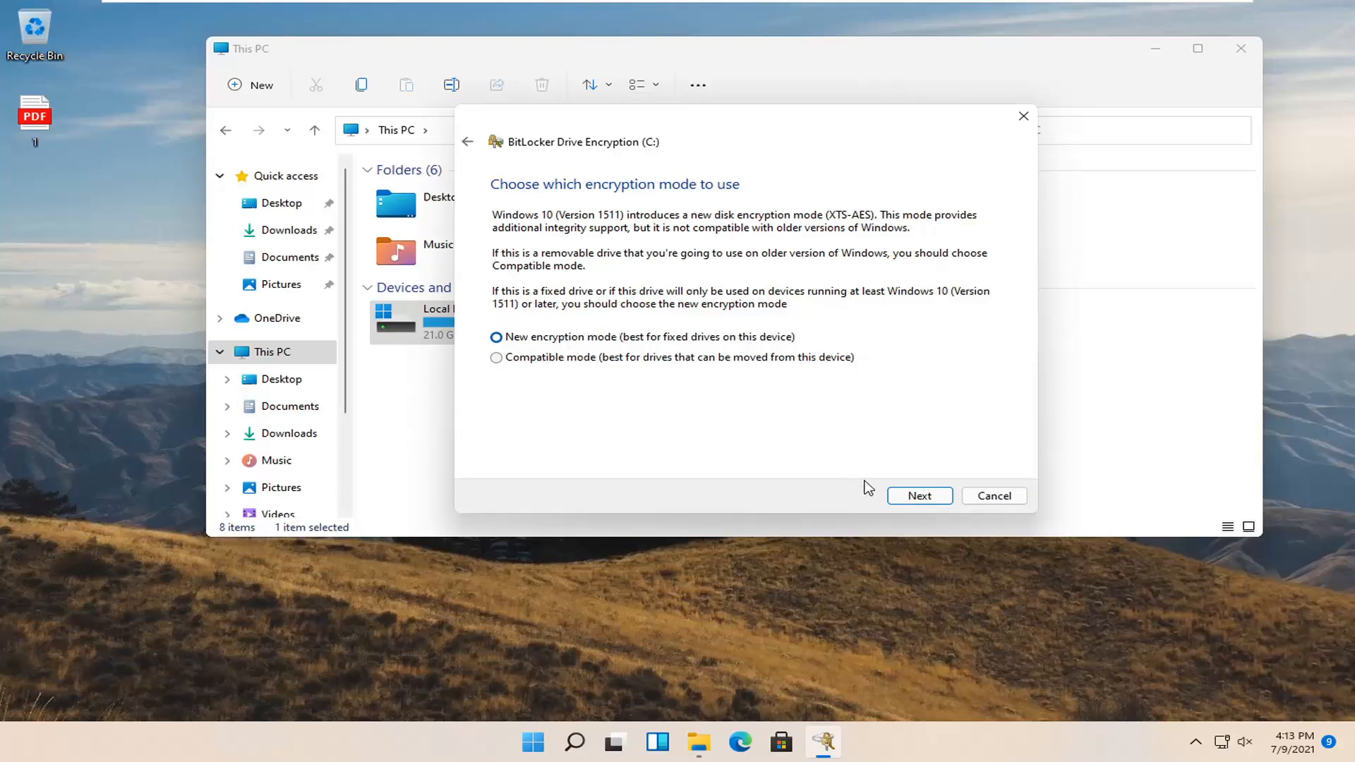
left_click(905, 498)
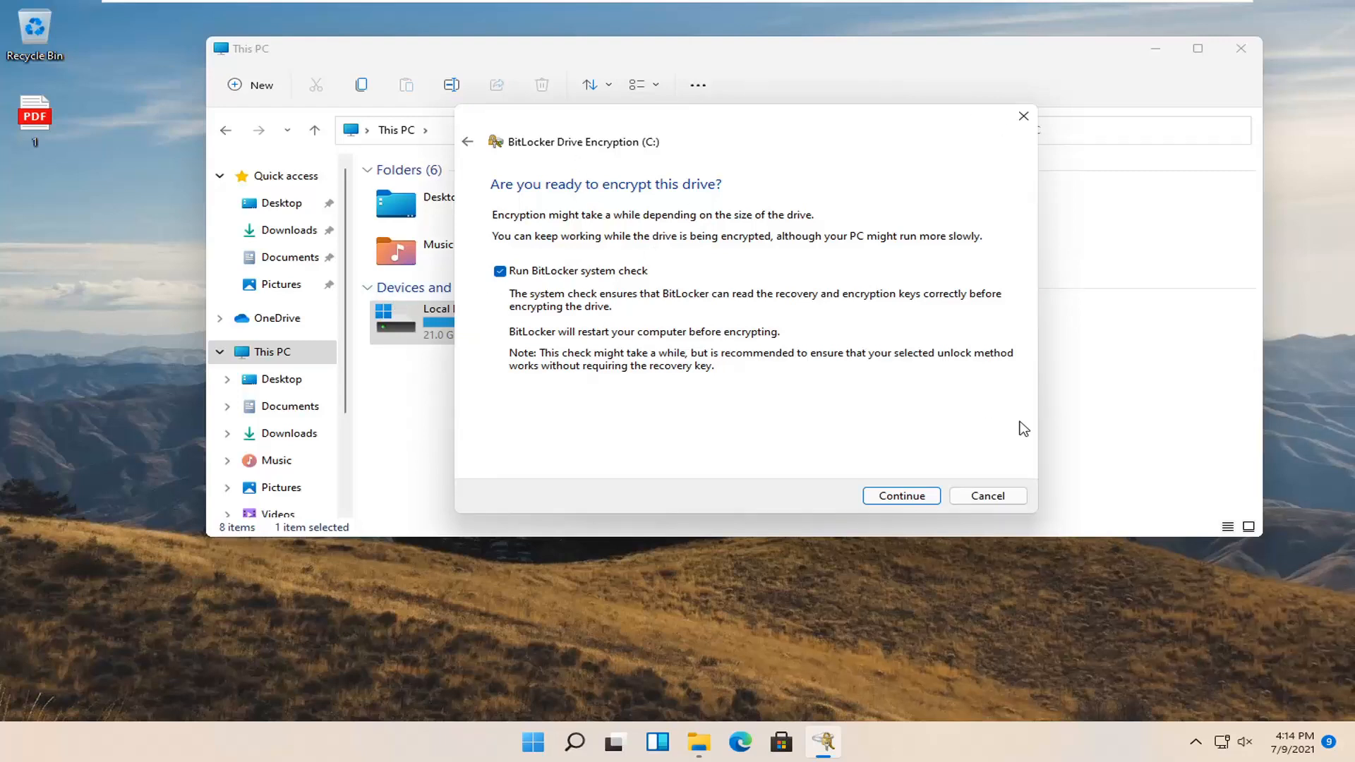
left_click(904, 496)
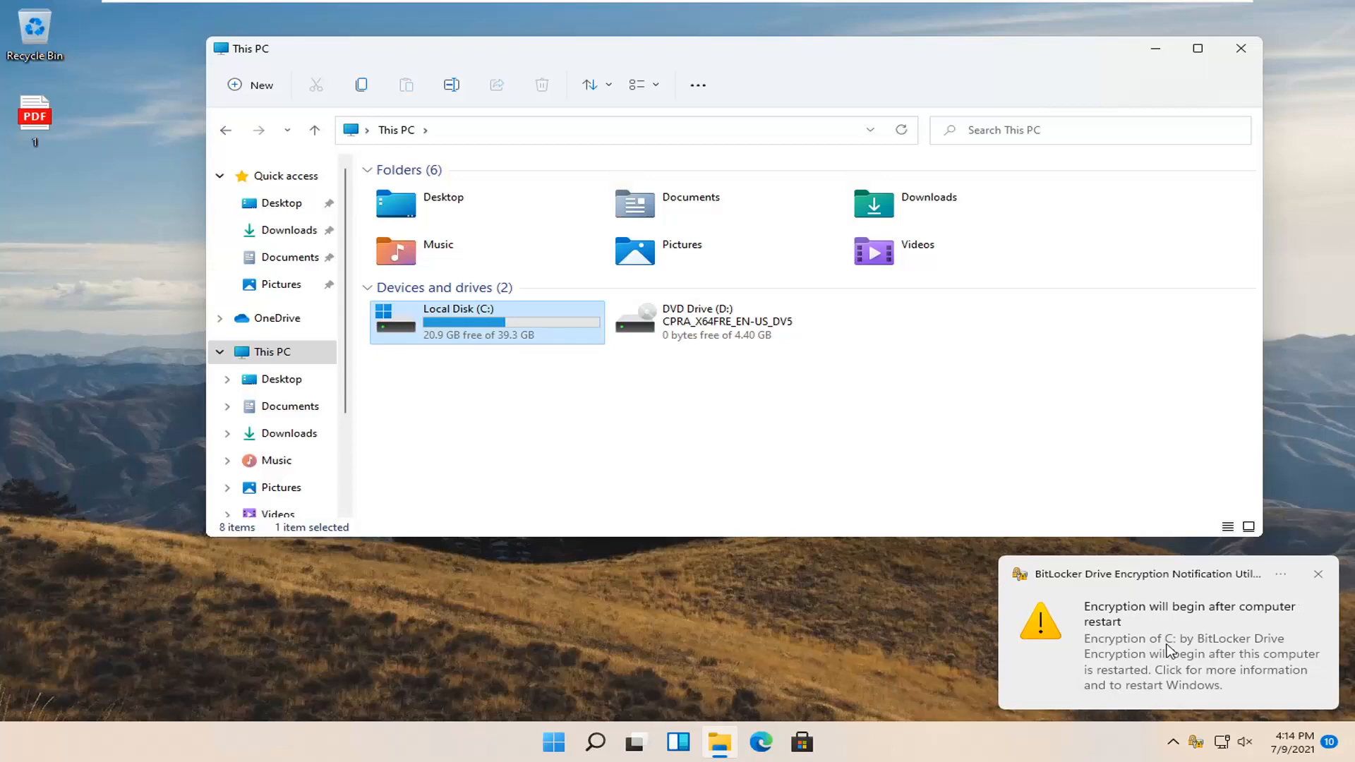
Close the This PC window and restart the computer so that encryption can begin.
left_click(1240, 48)
right_click(553, 741)
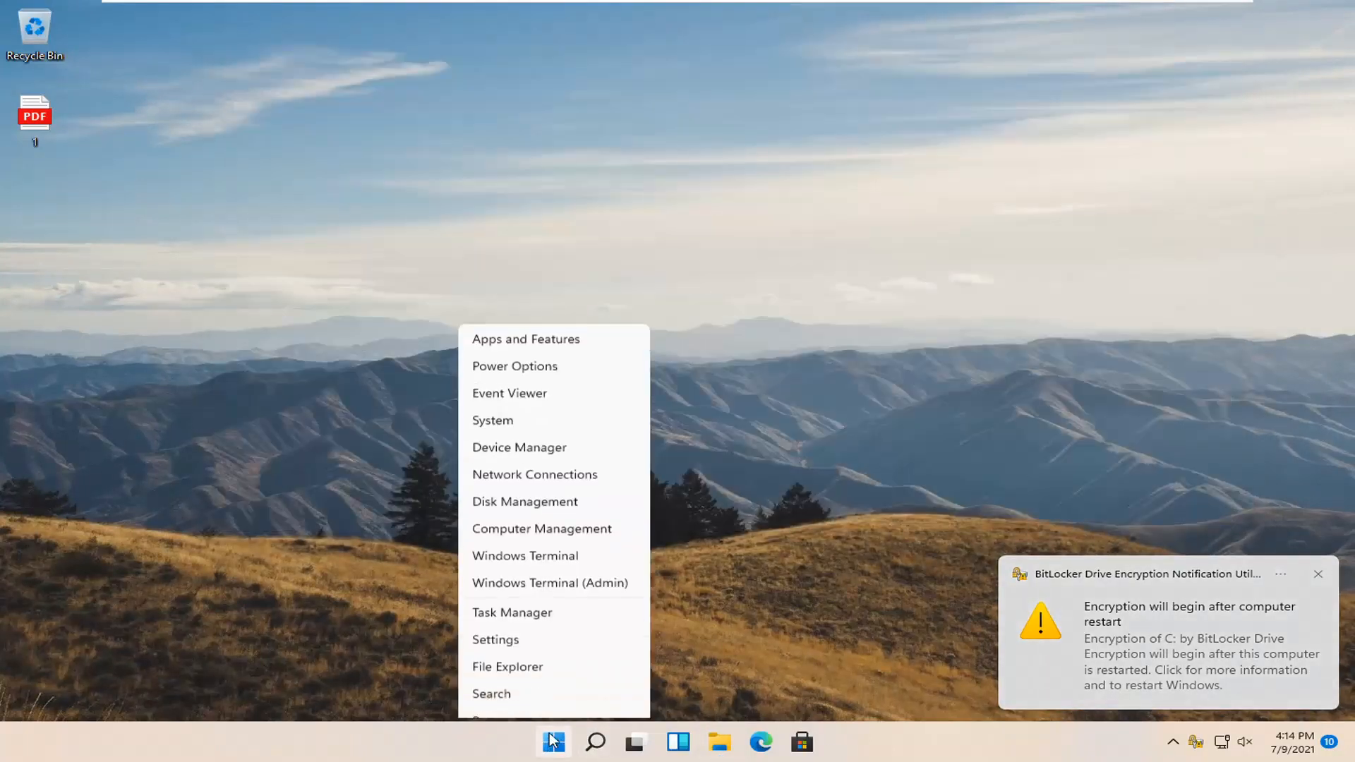
mouse_move(571, 676)
left_click(671, 699)
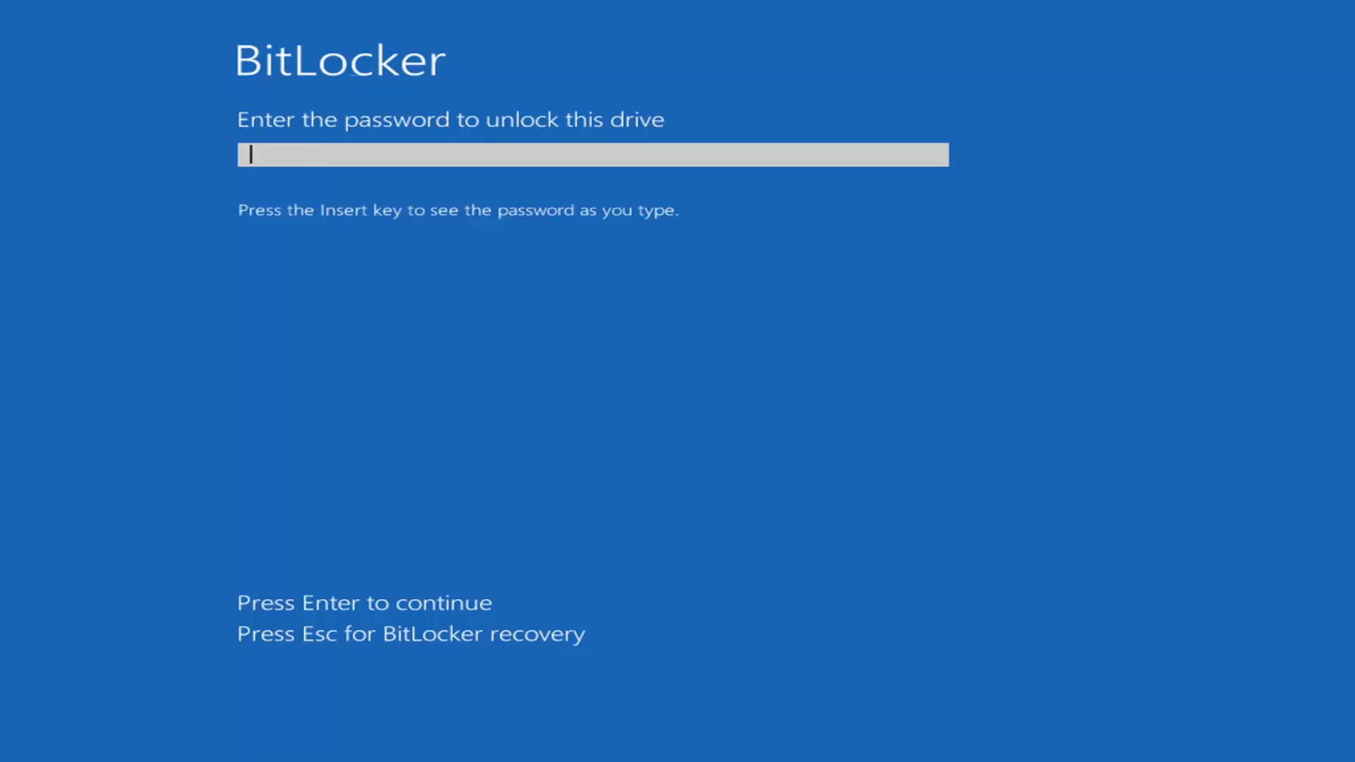
Enter the drive unlock password at the BitLocker startup prompt and continue booting.
type("•")
key("BackSpace")
type("•••••••••••")
key("Return")
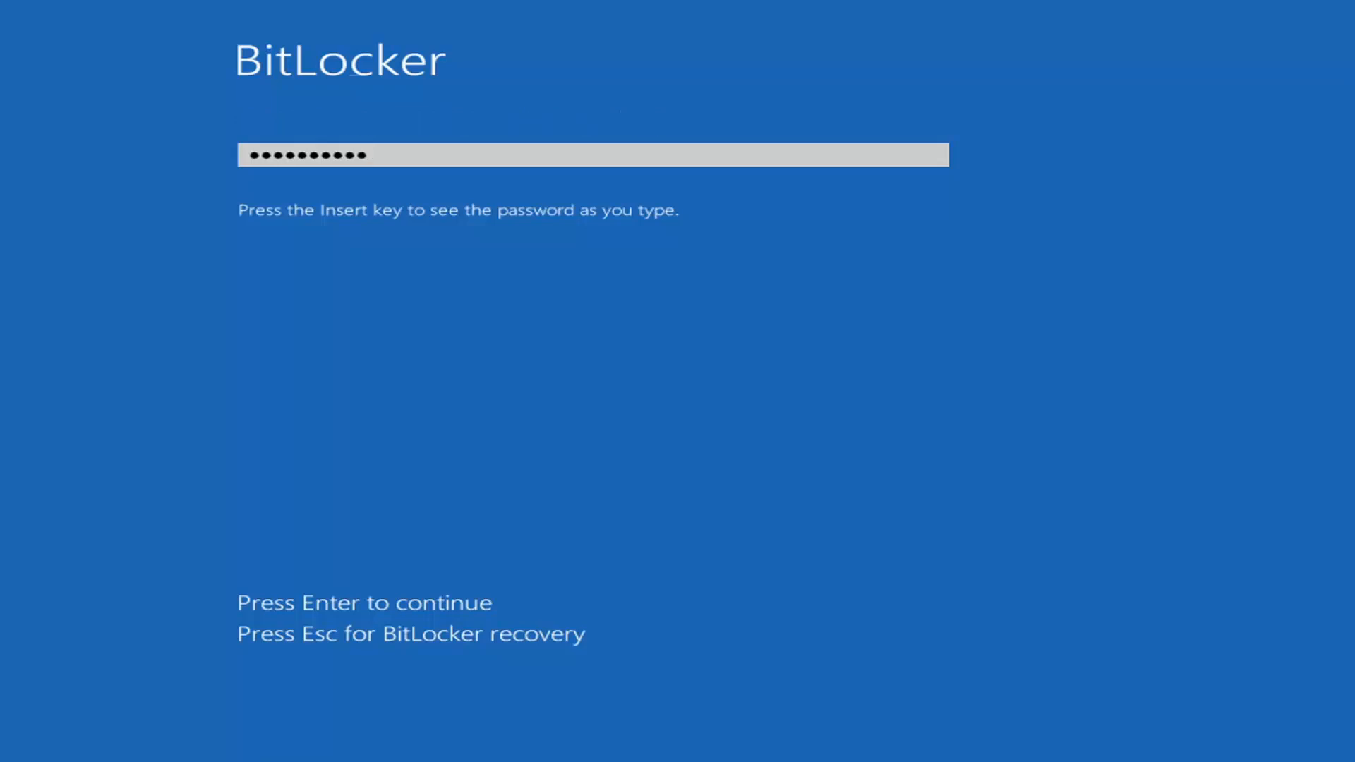